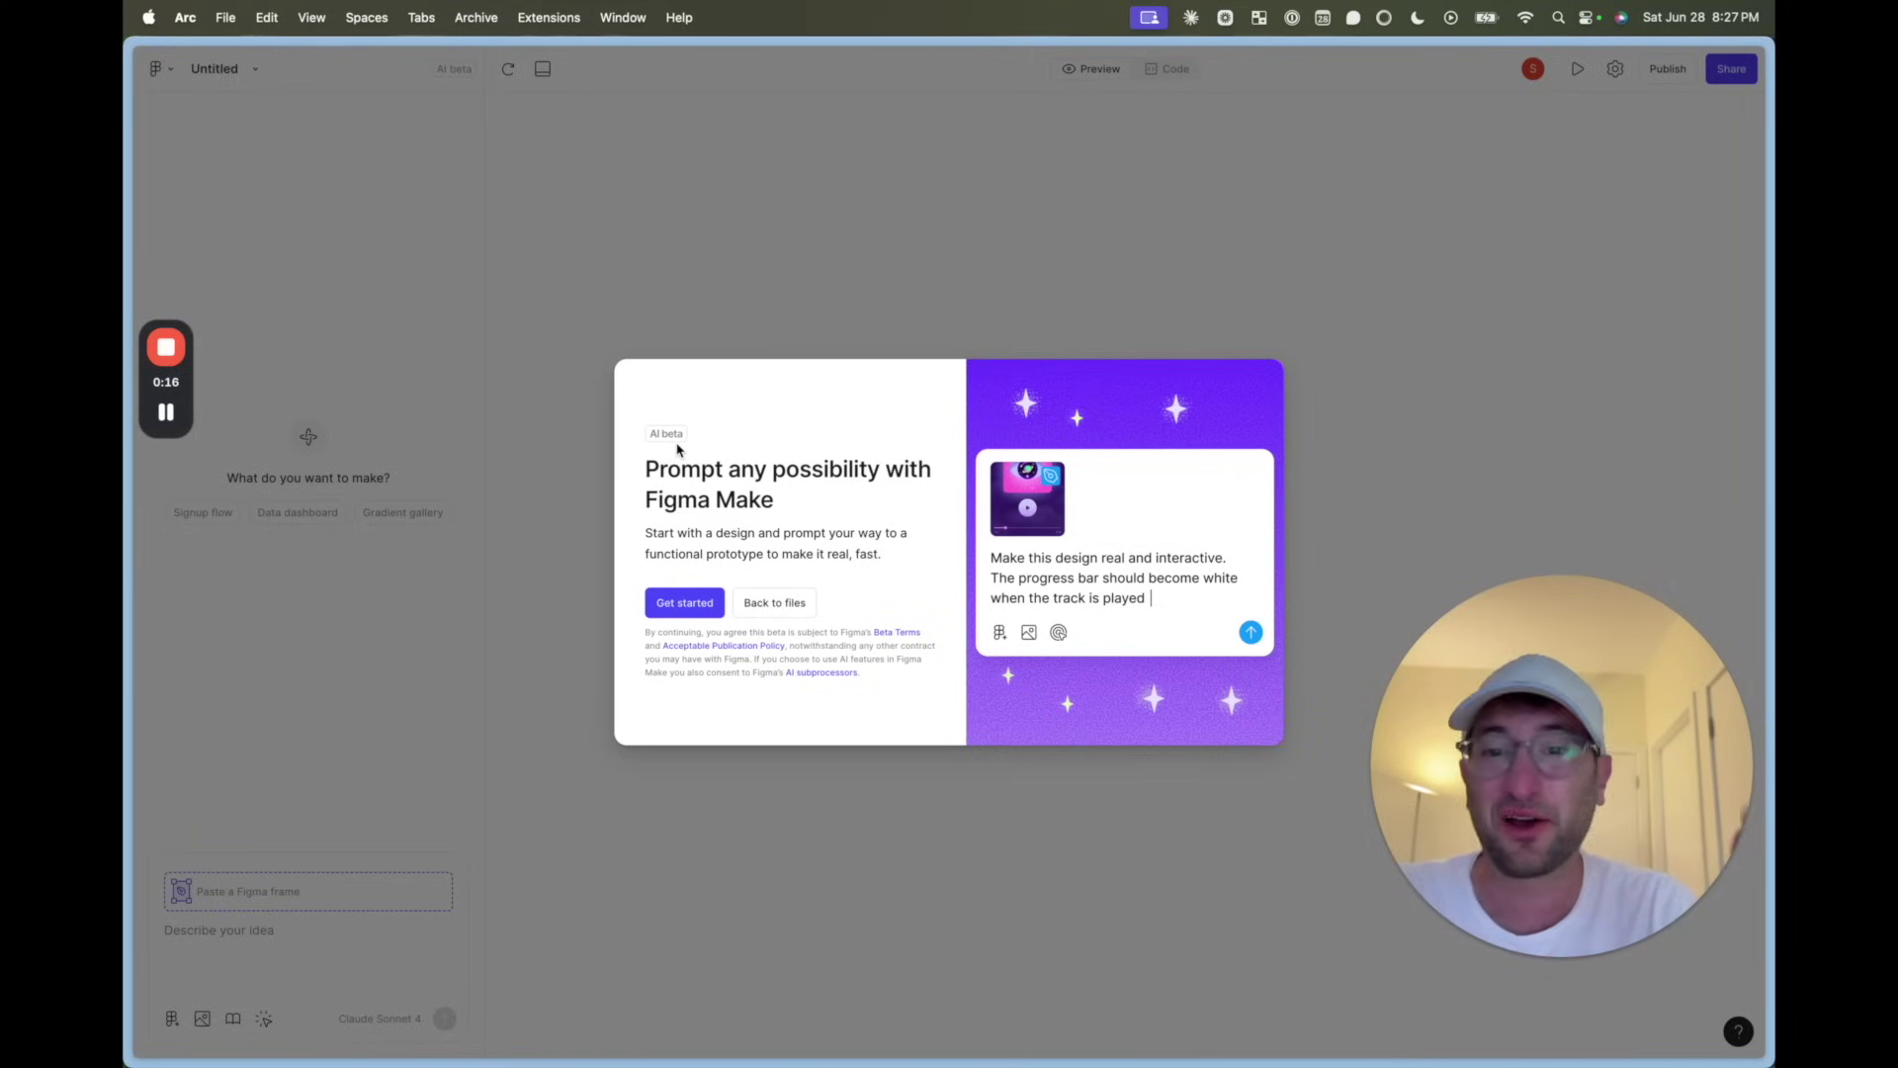
# Step: Dismiss the welcome dialog and fill the prompt with the 'Signup flow' suggestion
pyautogui.click(686, 602)
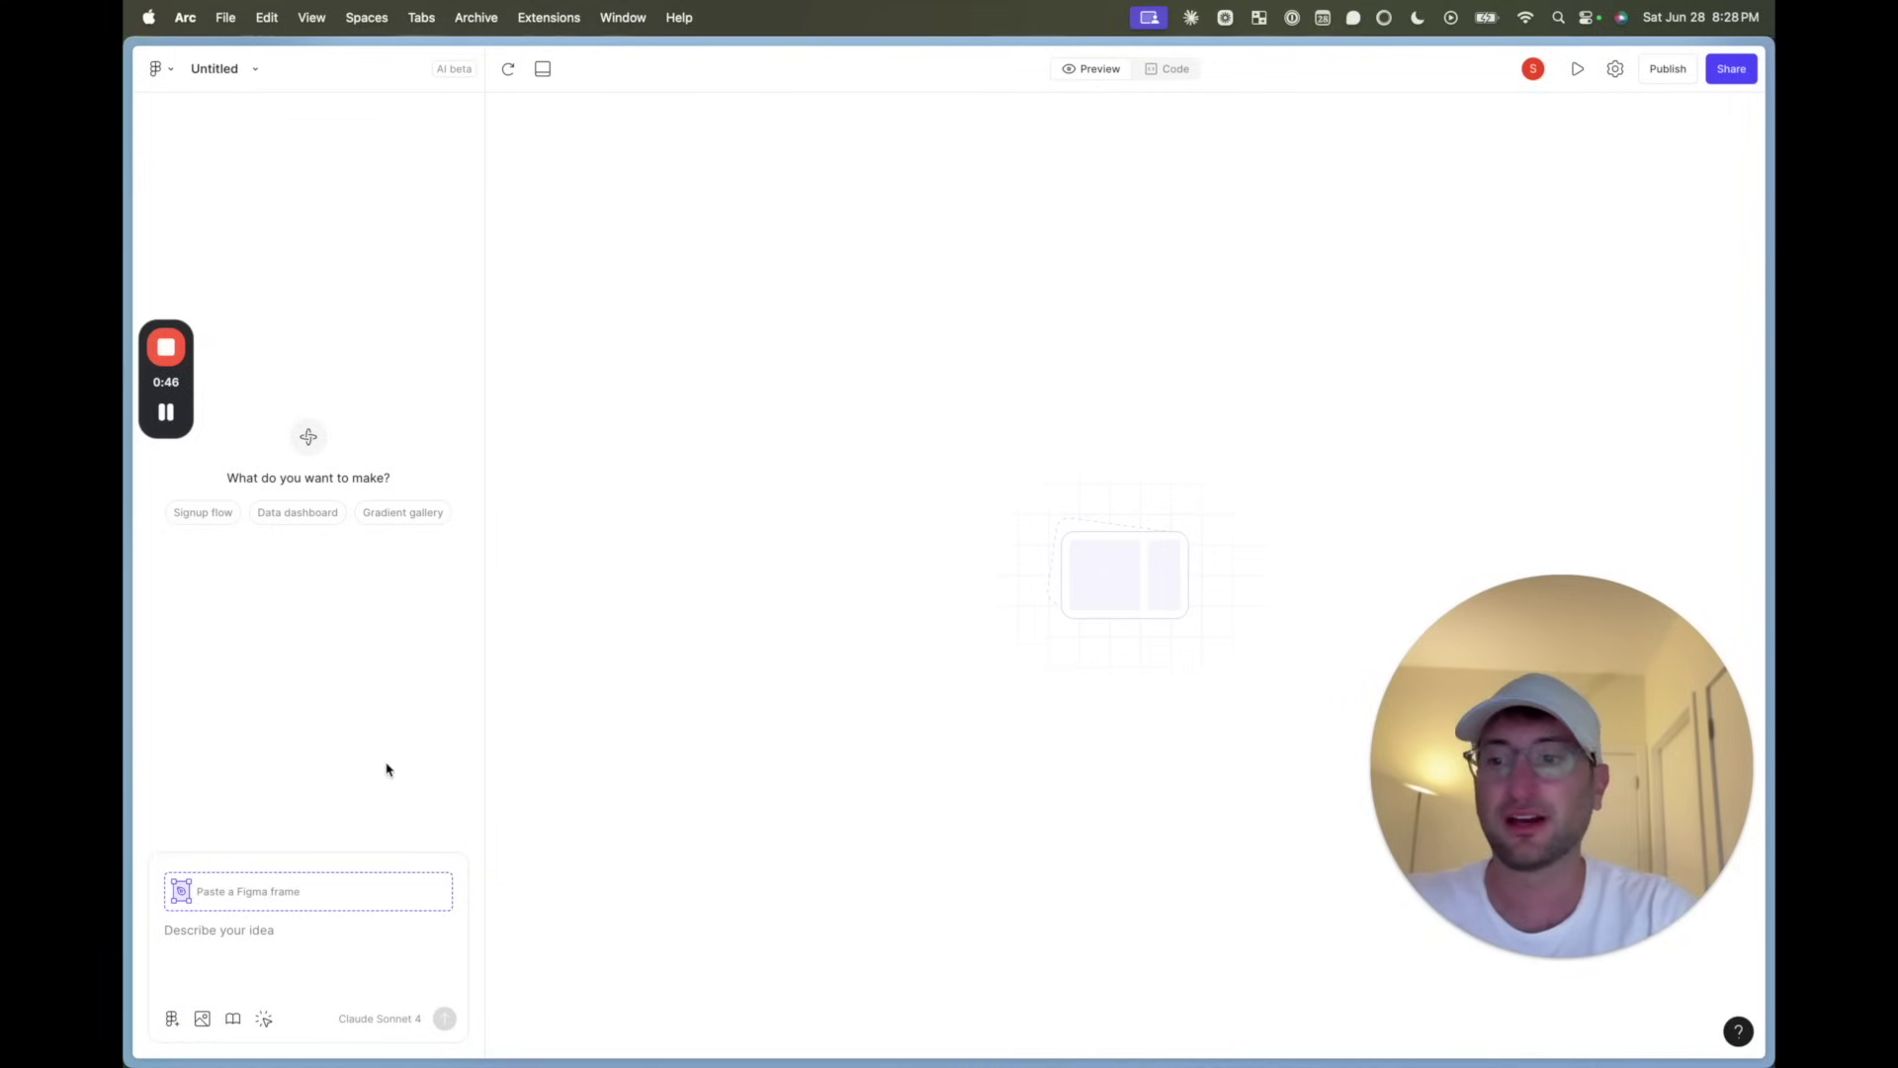
pyautogui.click(205, 515)
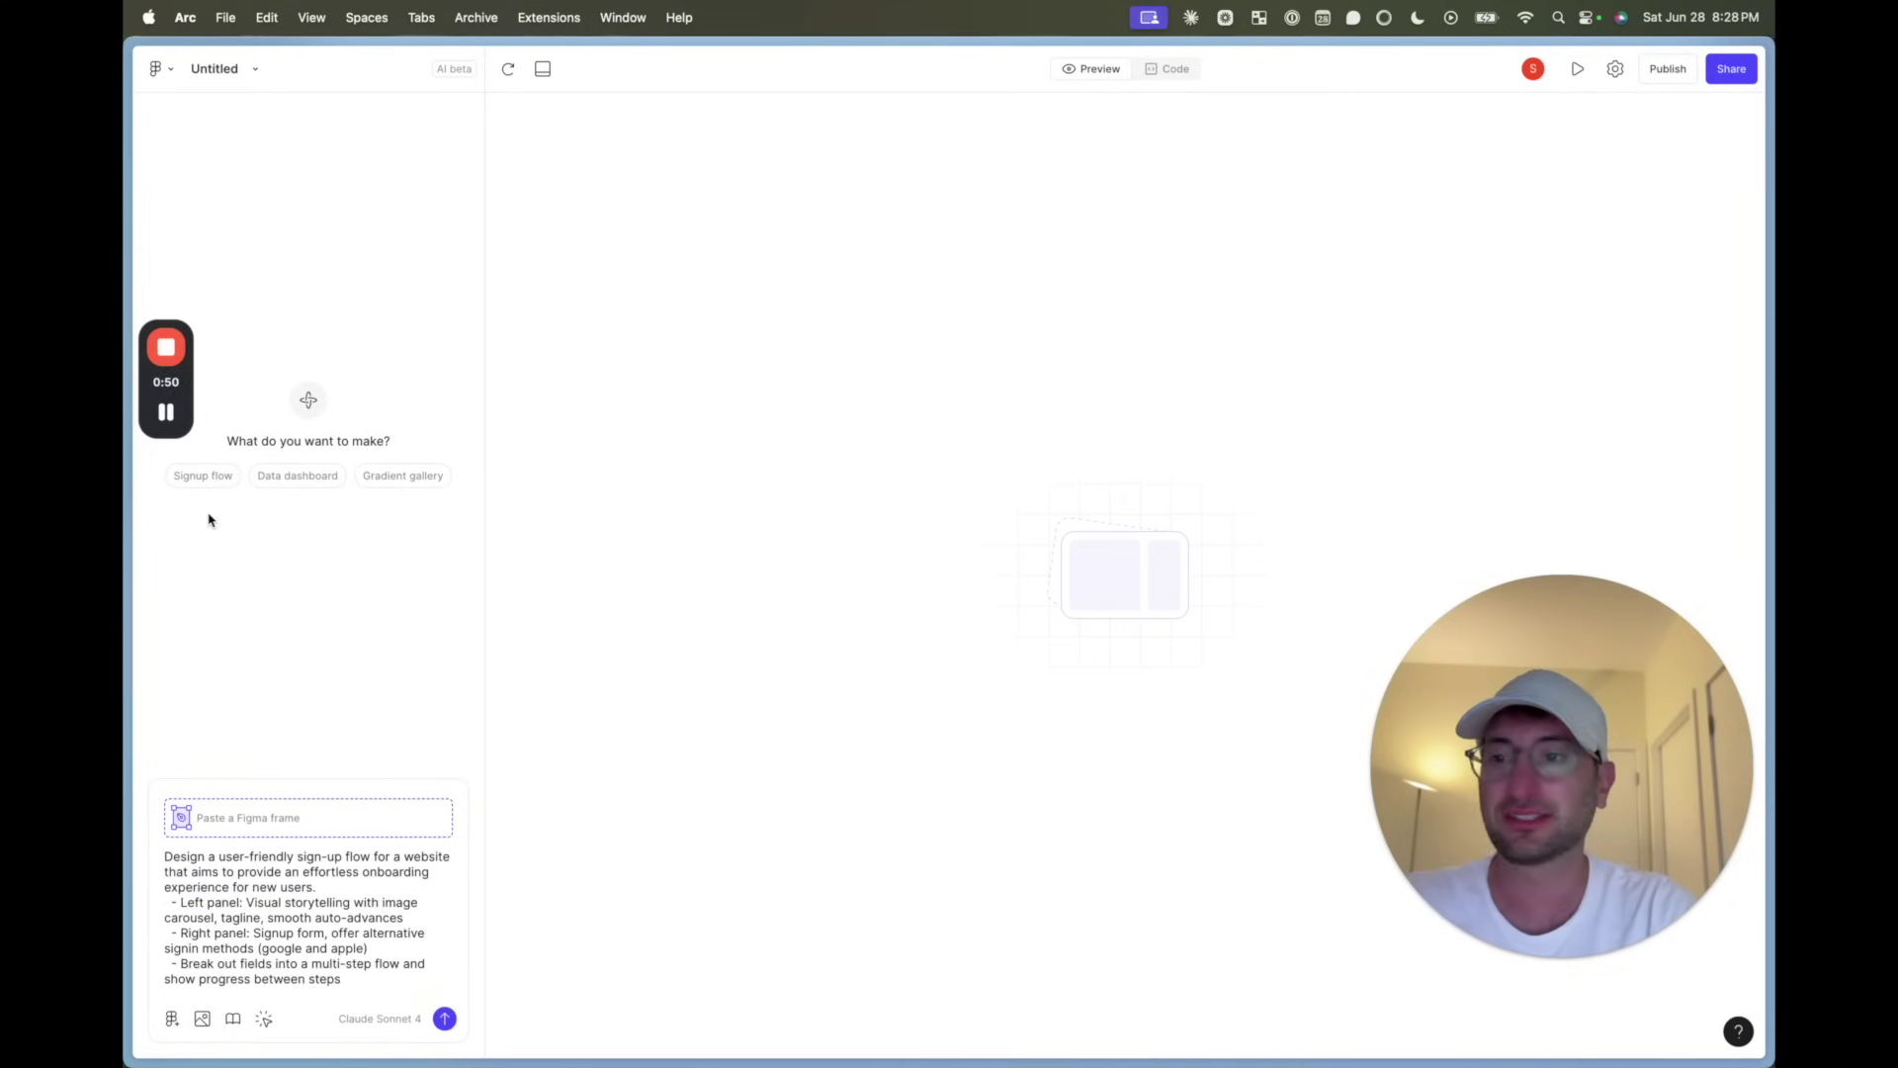
pyautogui.moveTo(210, 858); pyautogui.dragTo(328, 964)
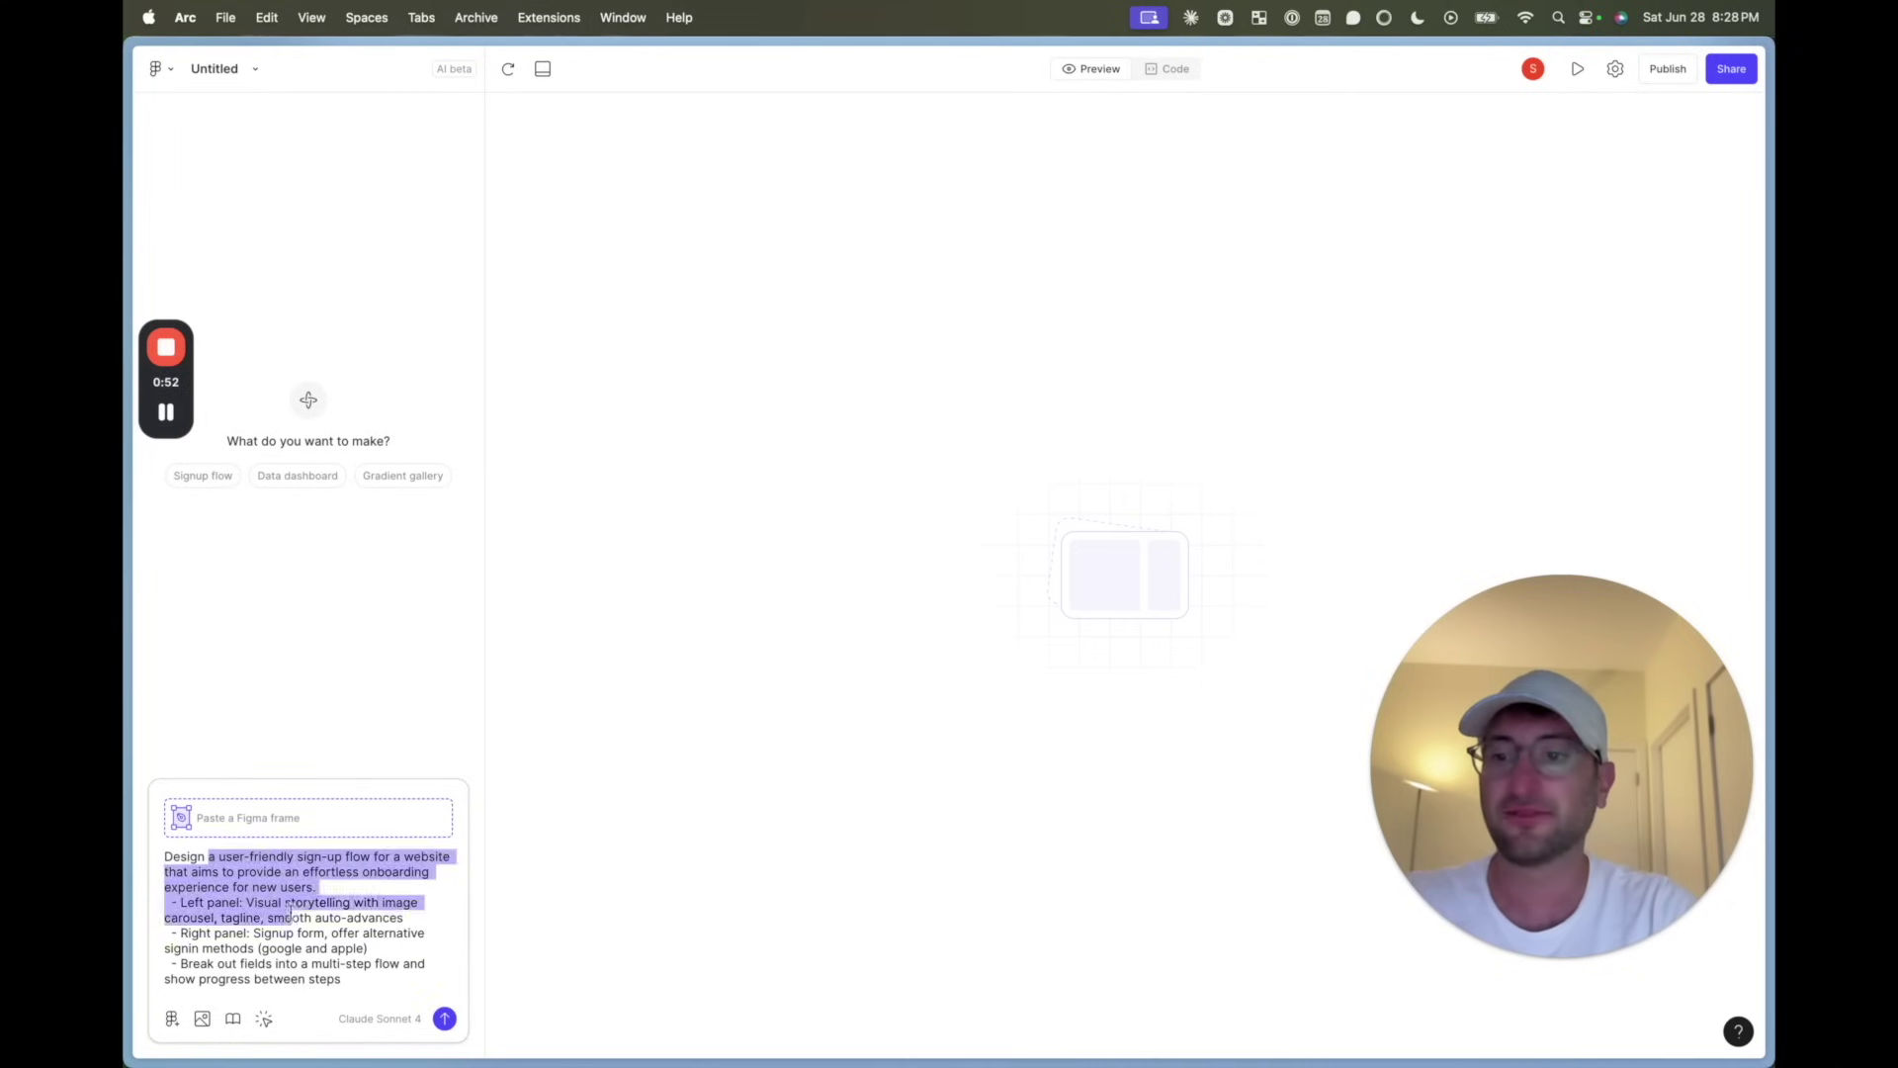
pyautogui.click(338, 979)
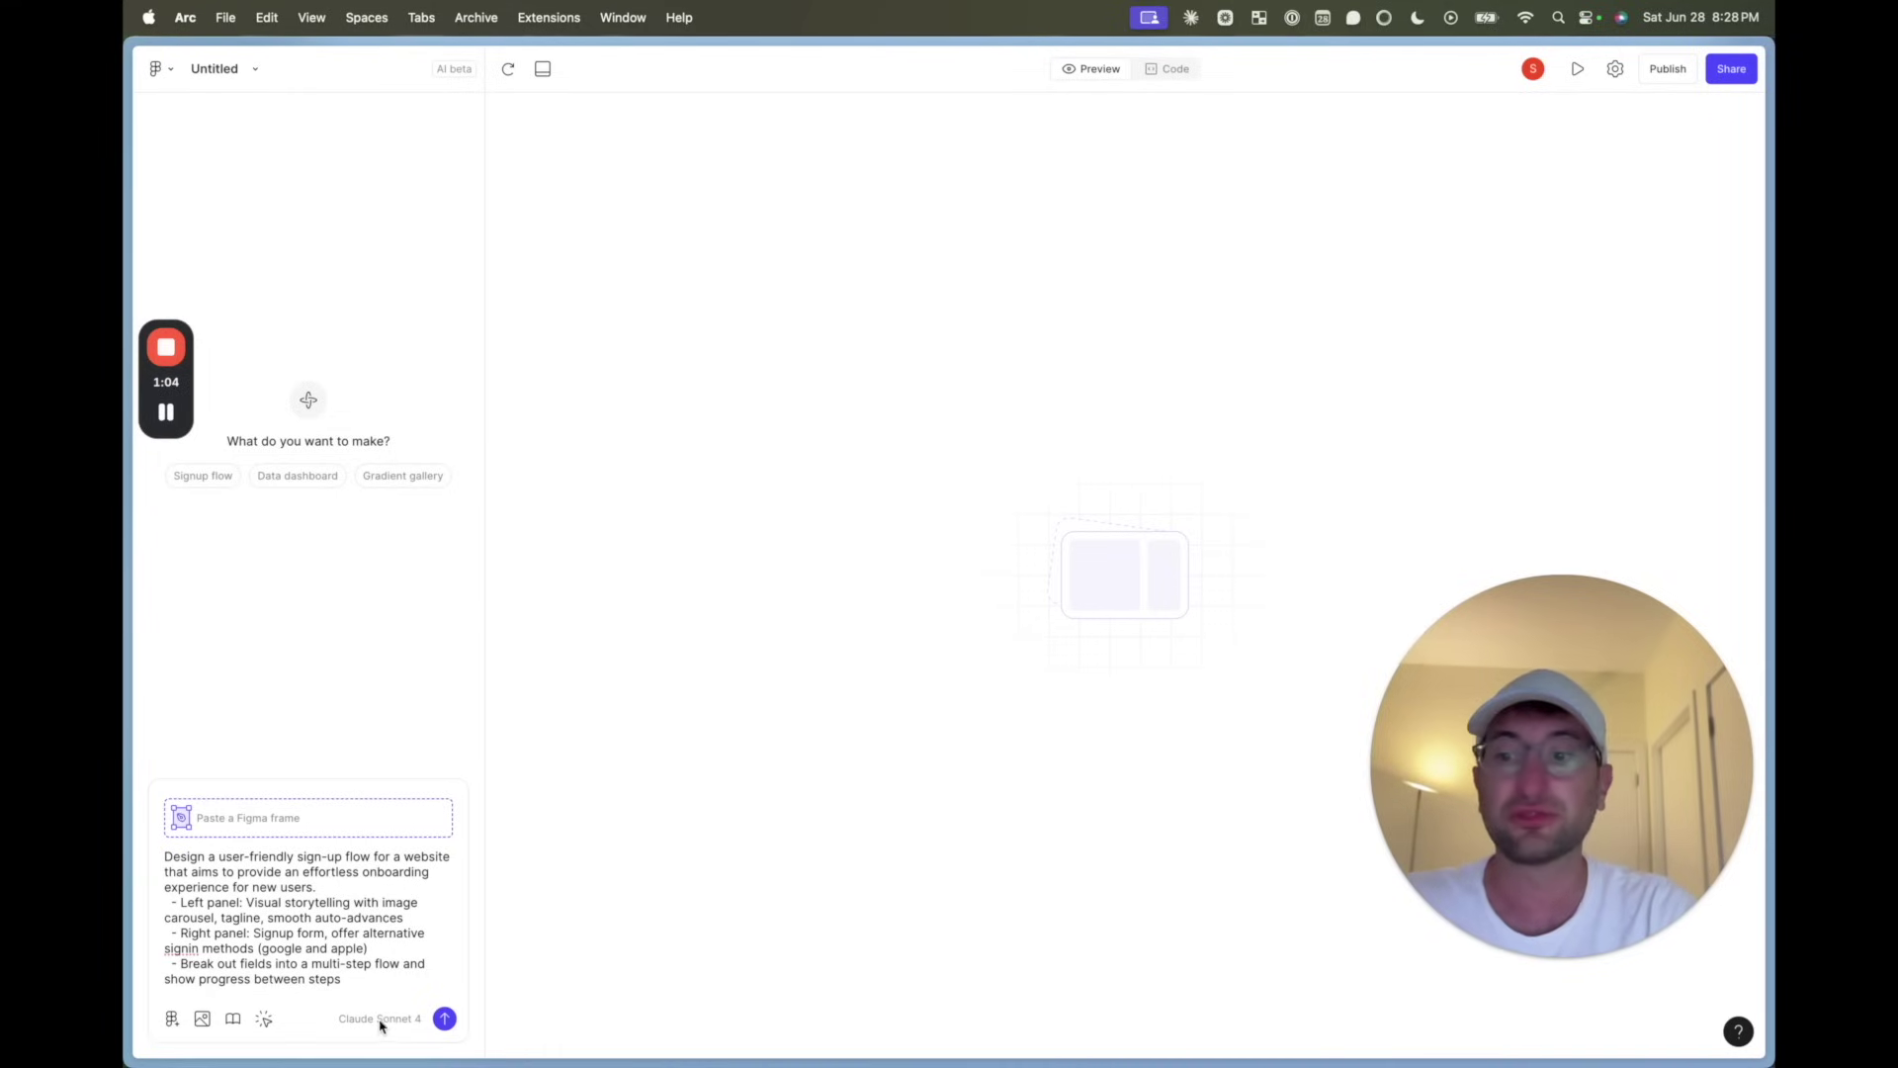
# Step: Send the sign-up flow prompt and let Claude write SignupFlow.tsx
pyautogui.click(444, 1018)
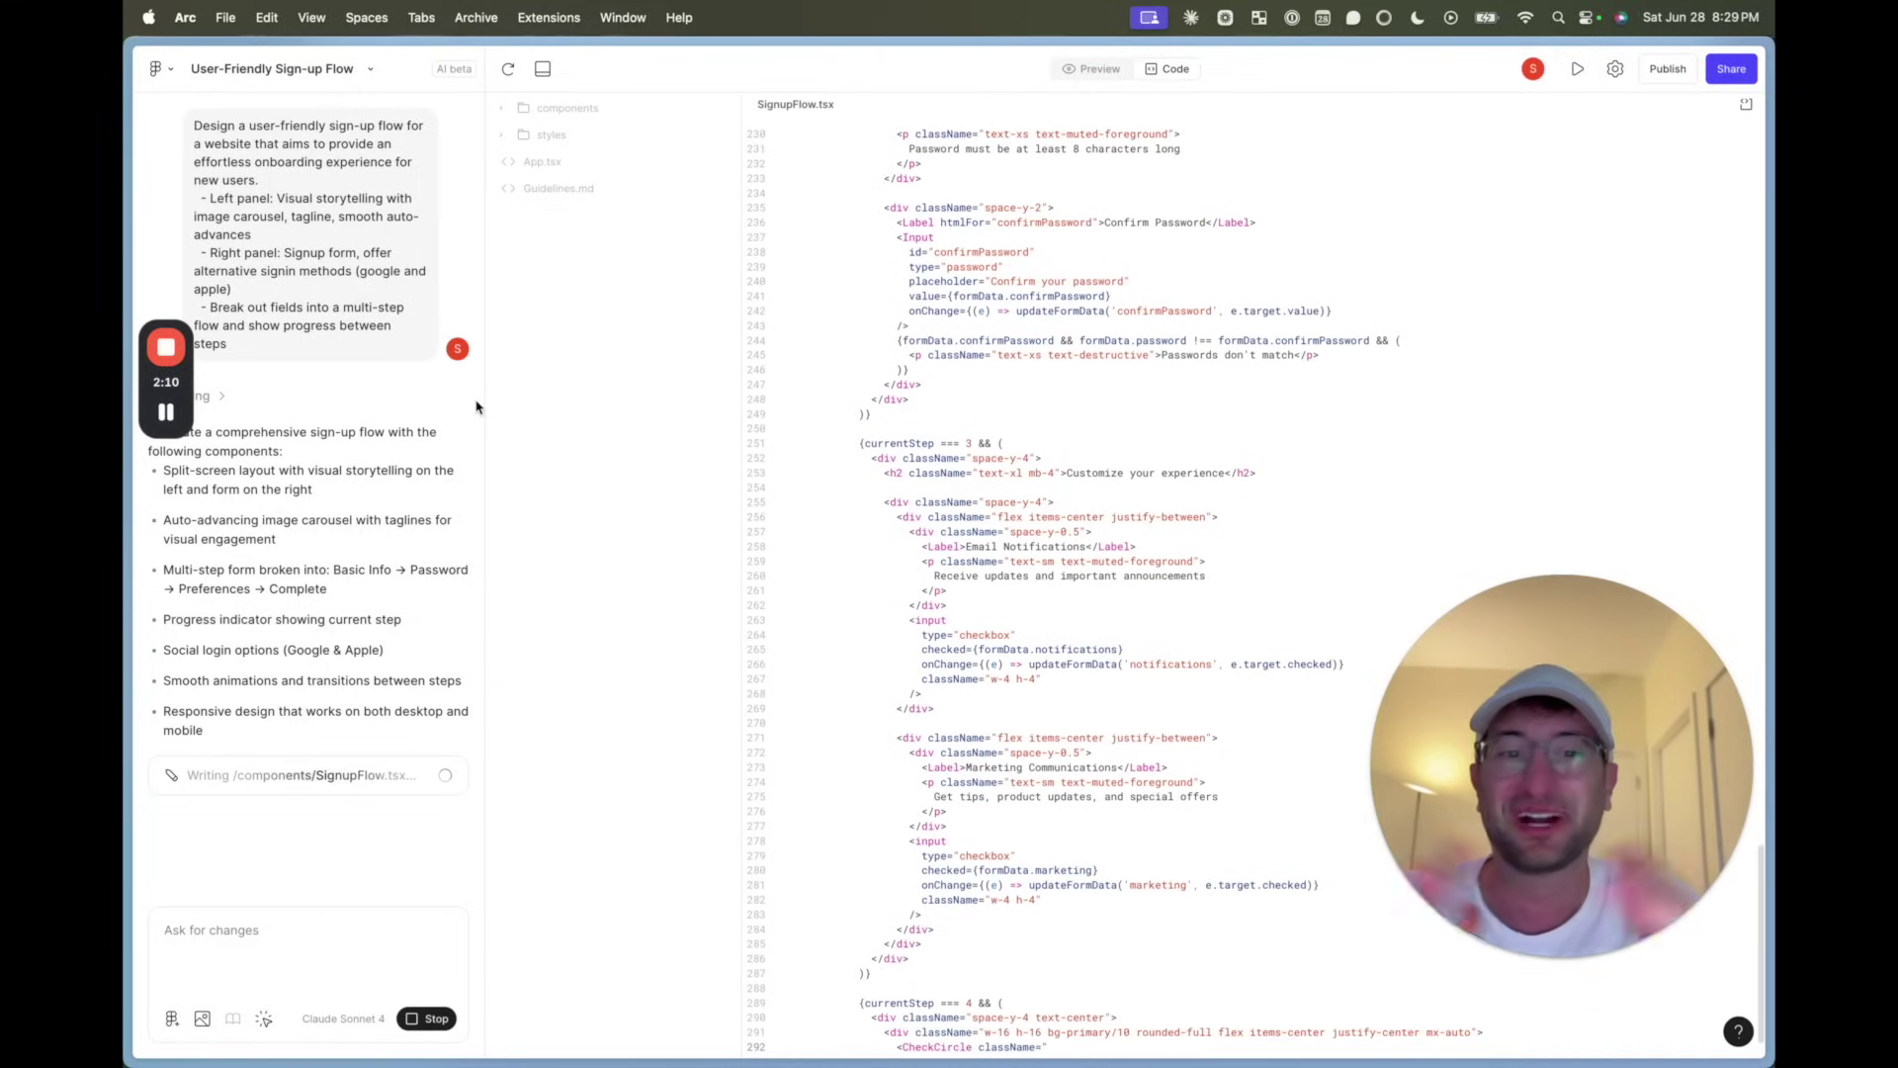
# Step: Glance at the preview and code, then finish the four-tip onboarding tour with Done
pyautogui.click(1090, 68)
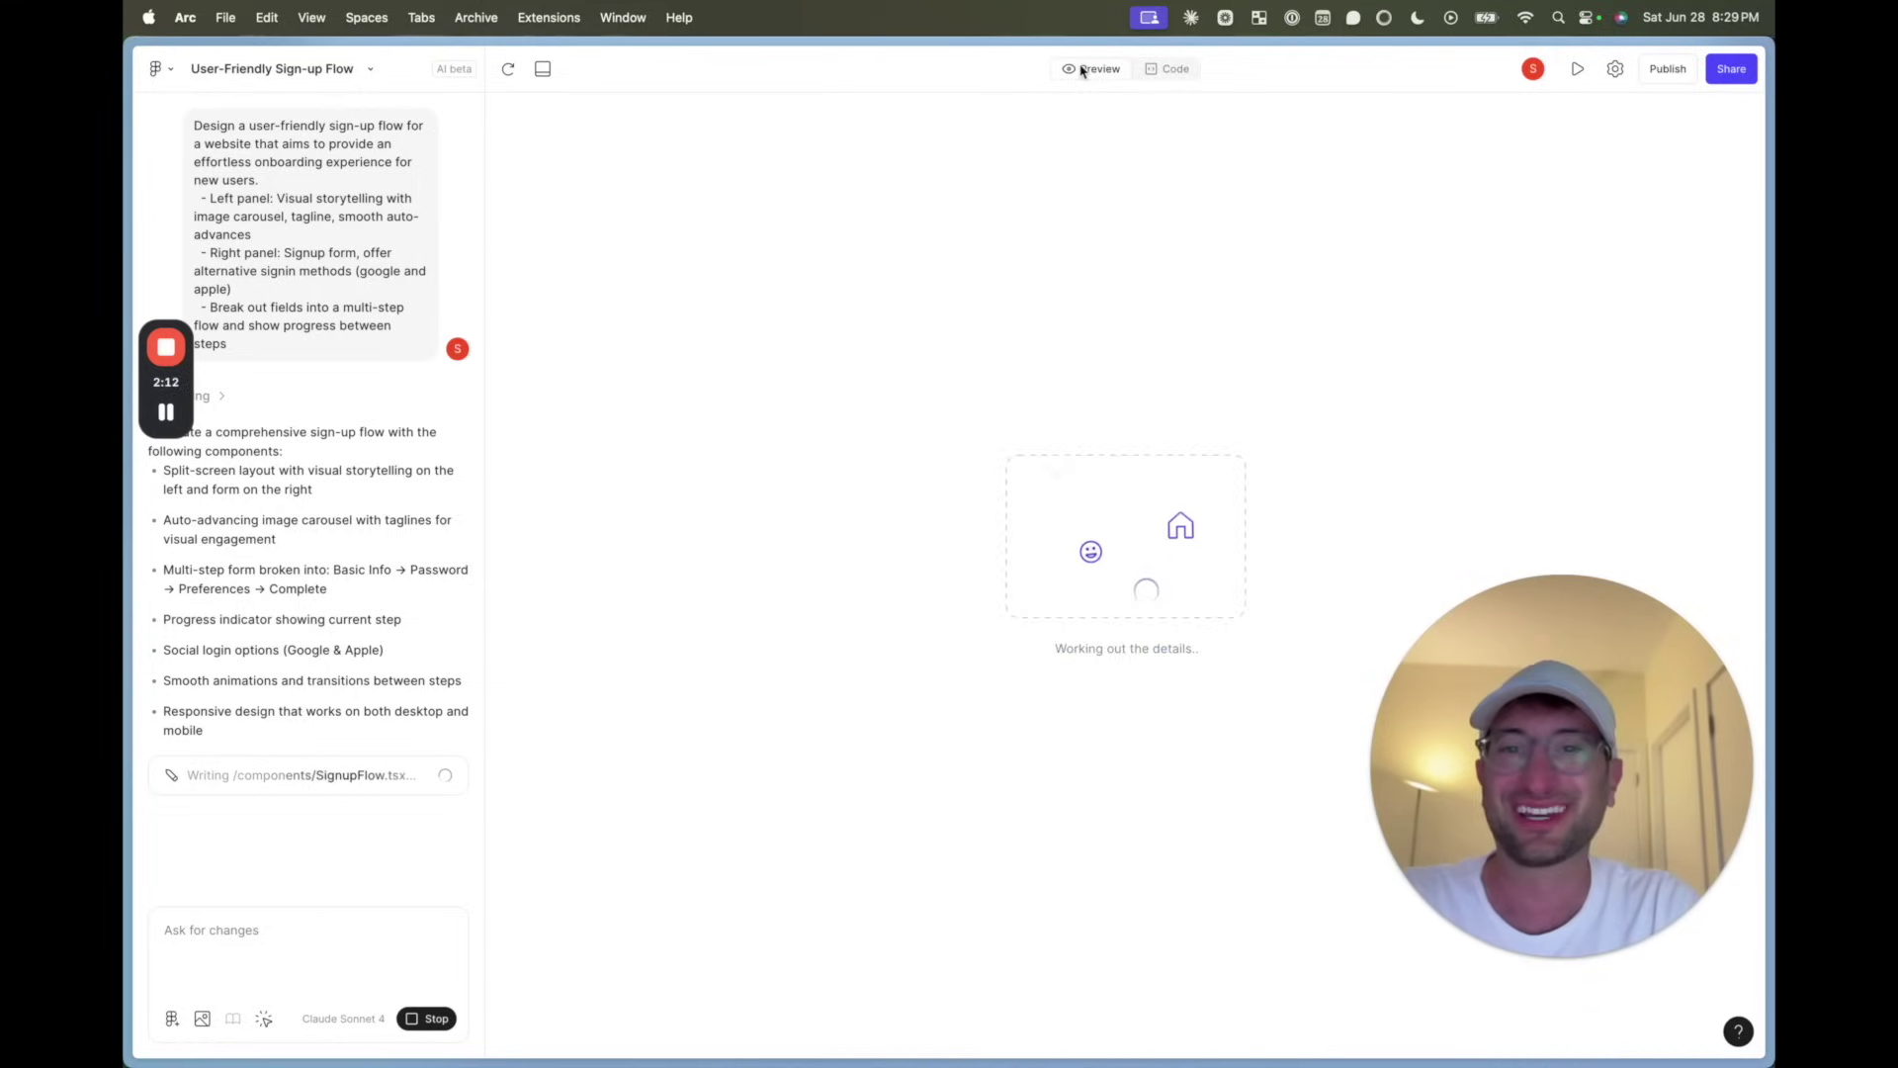
pyautogui.click(1175, 70)
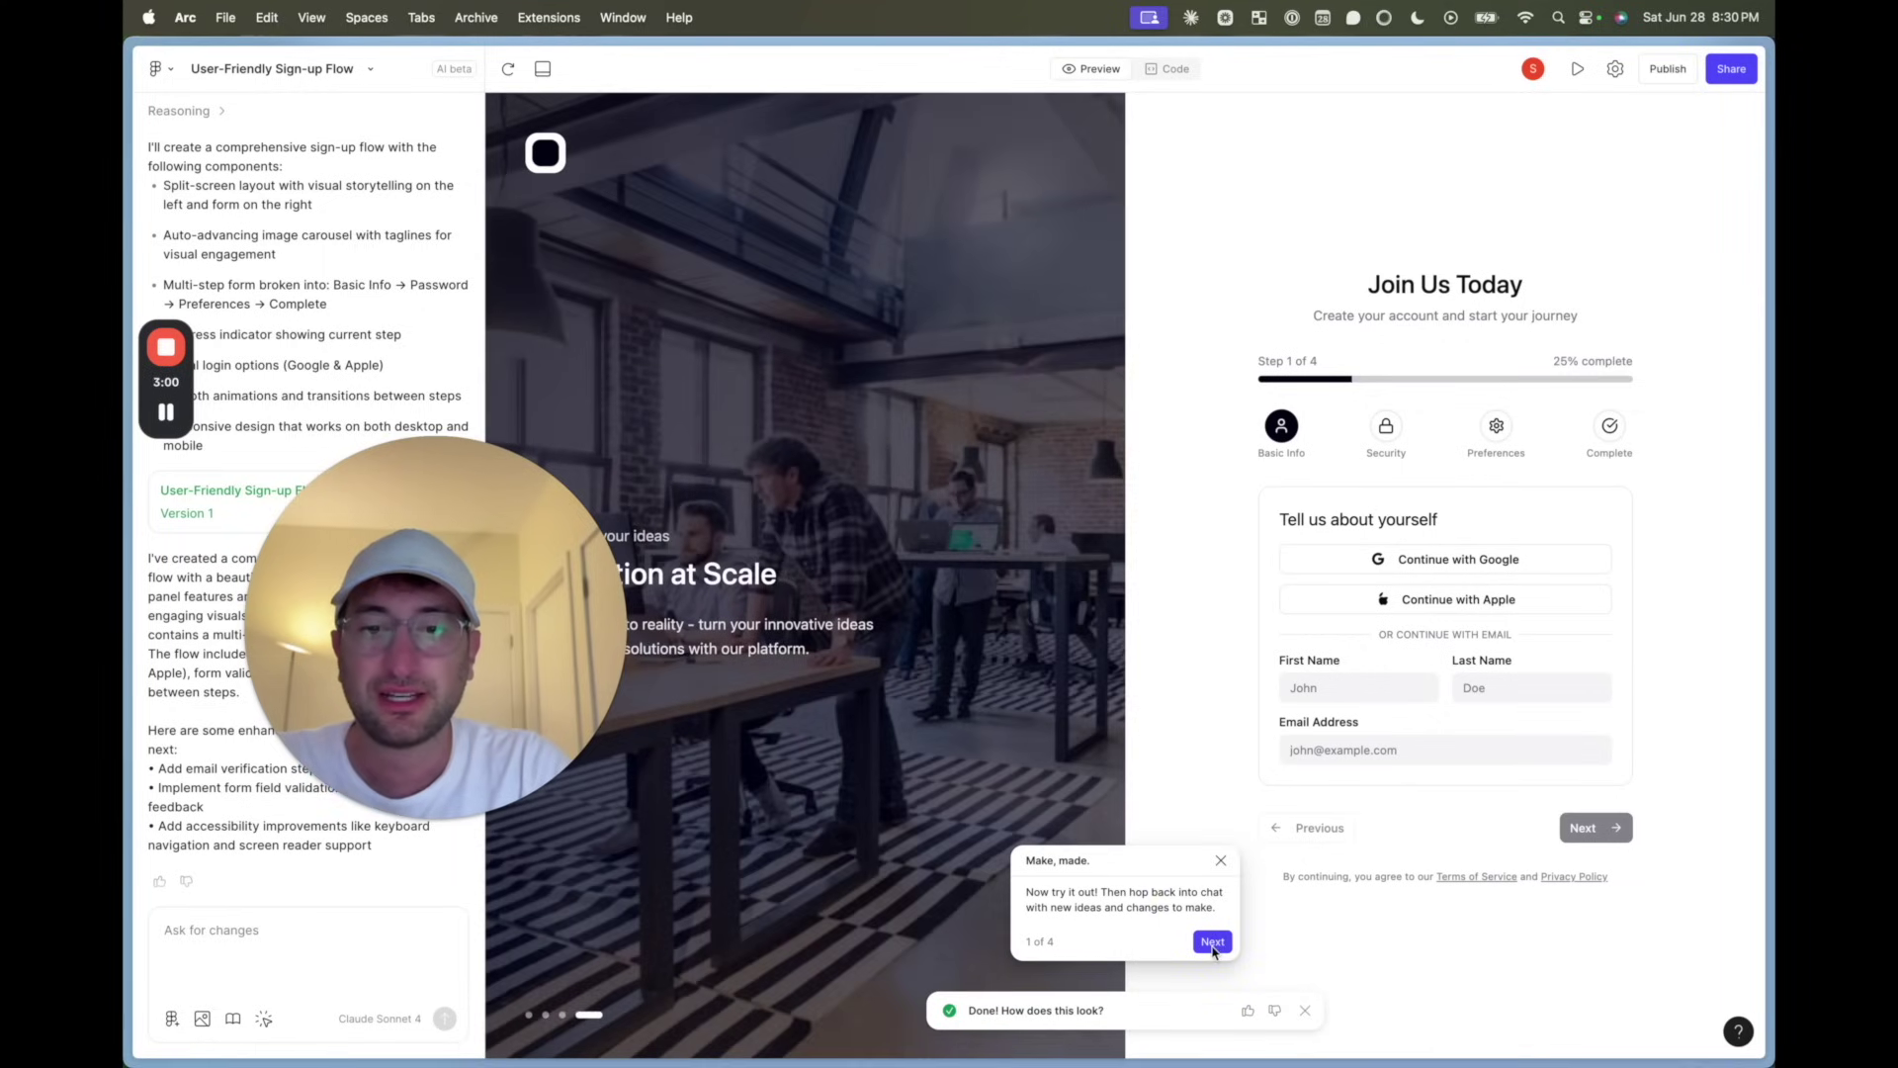
pyautogui.click(1214, 943)
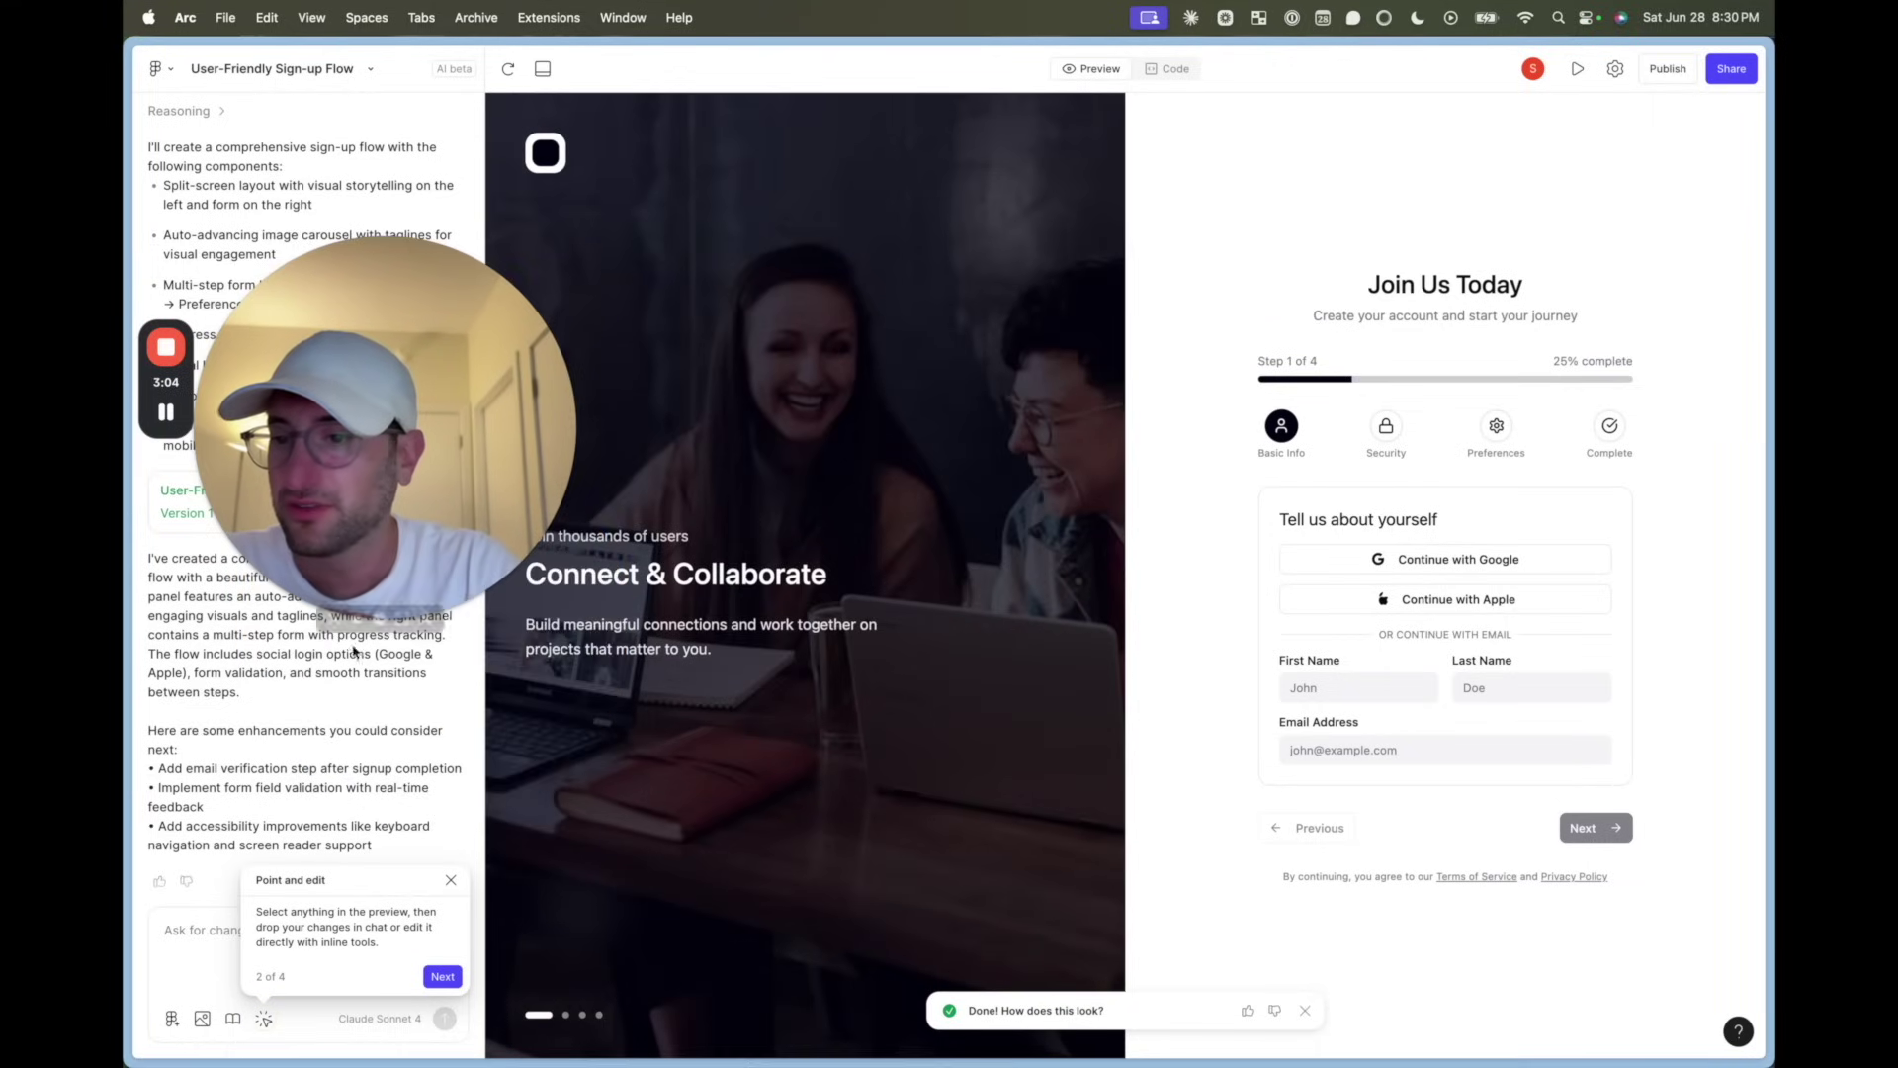
pyautogui.click(443, 978)
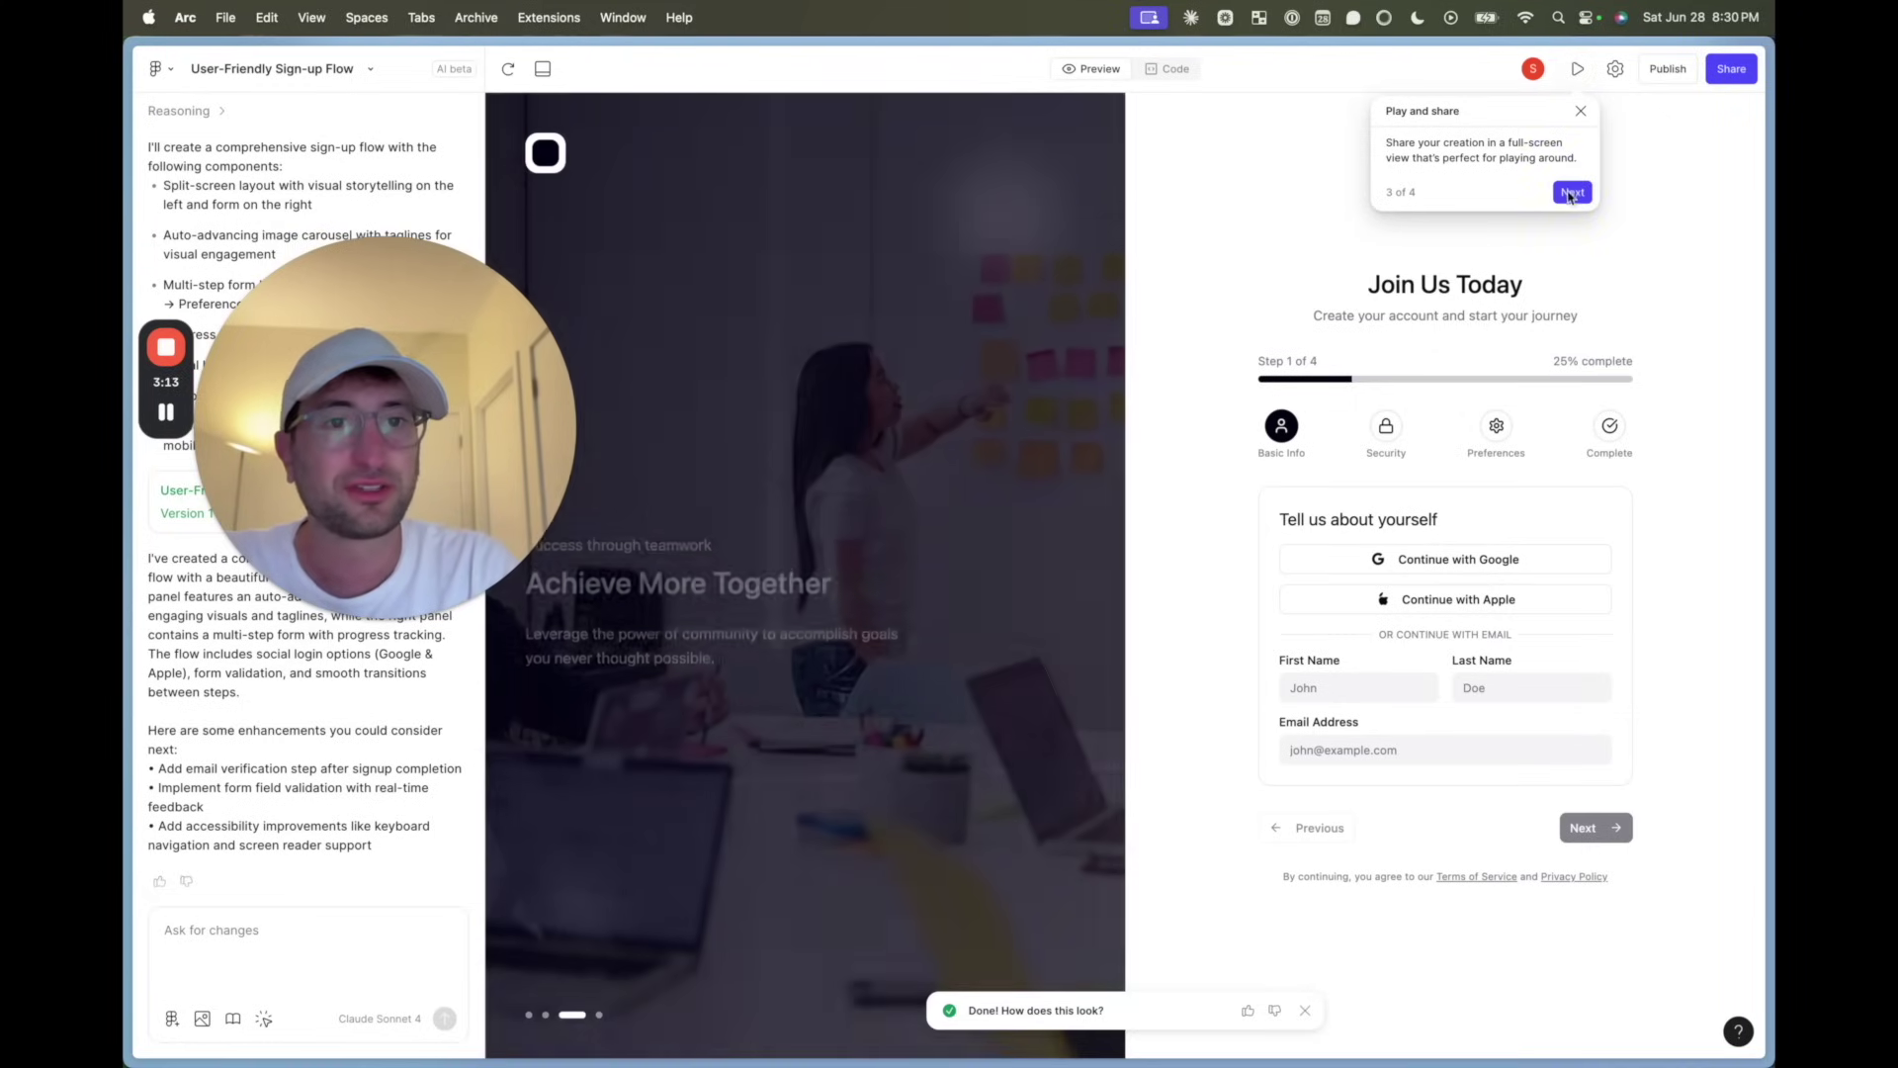
pyautogui.click(1572, 191)
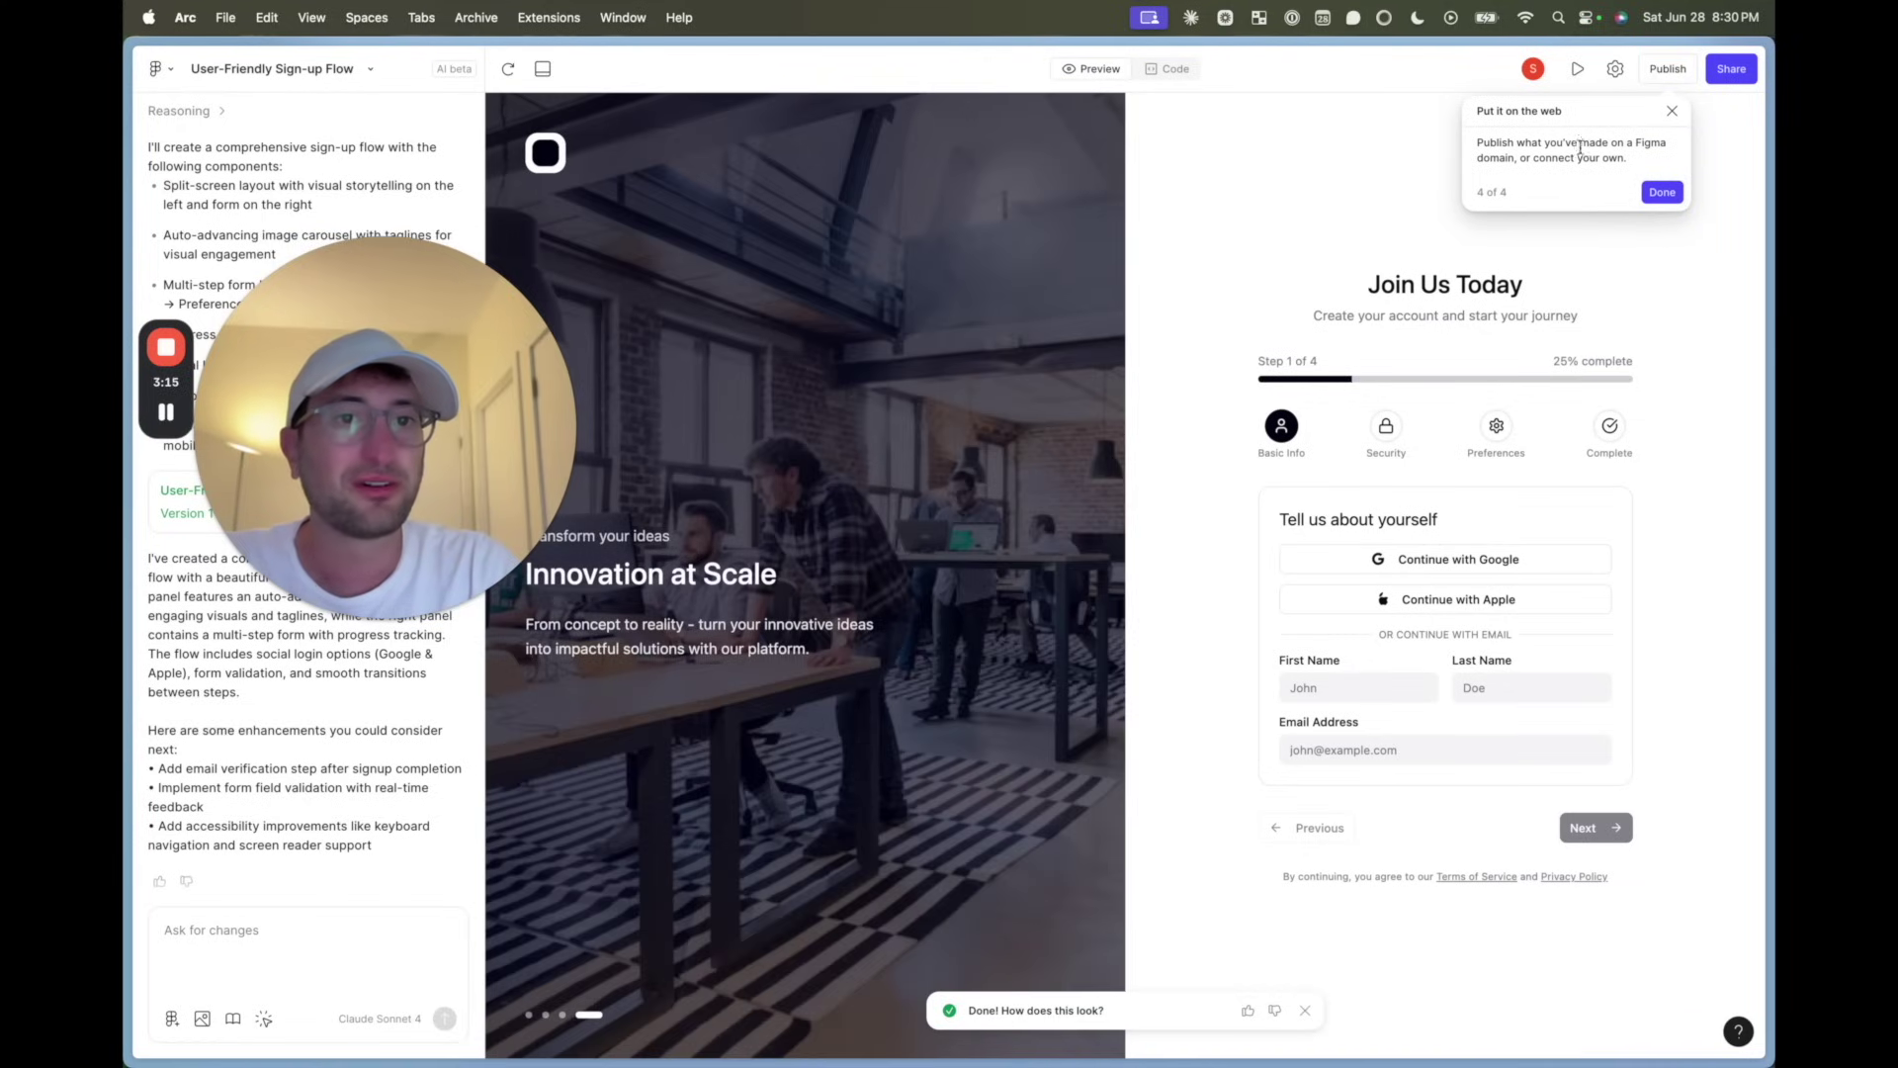
pyautogui.click(1662, 191)
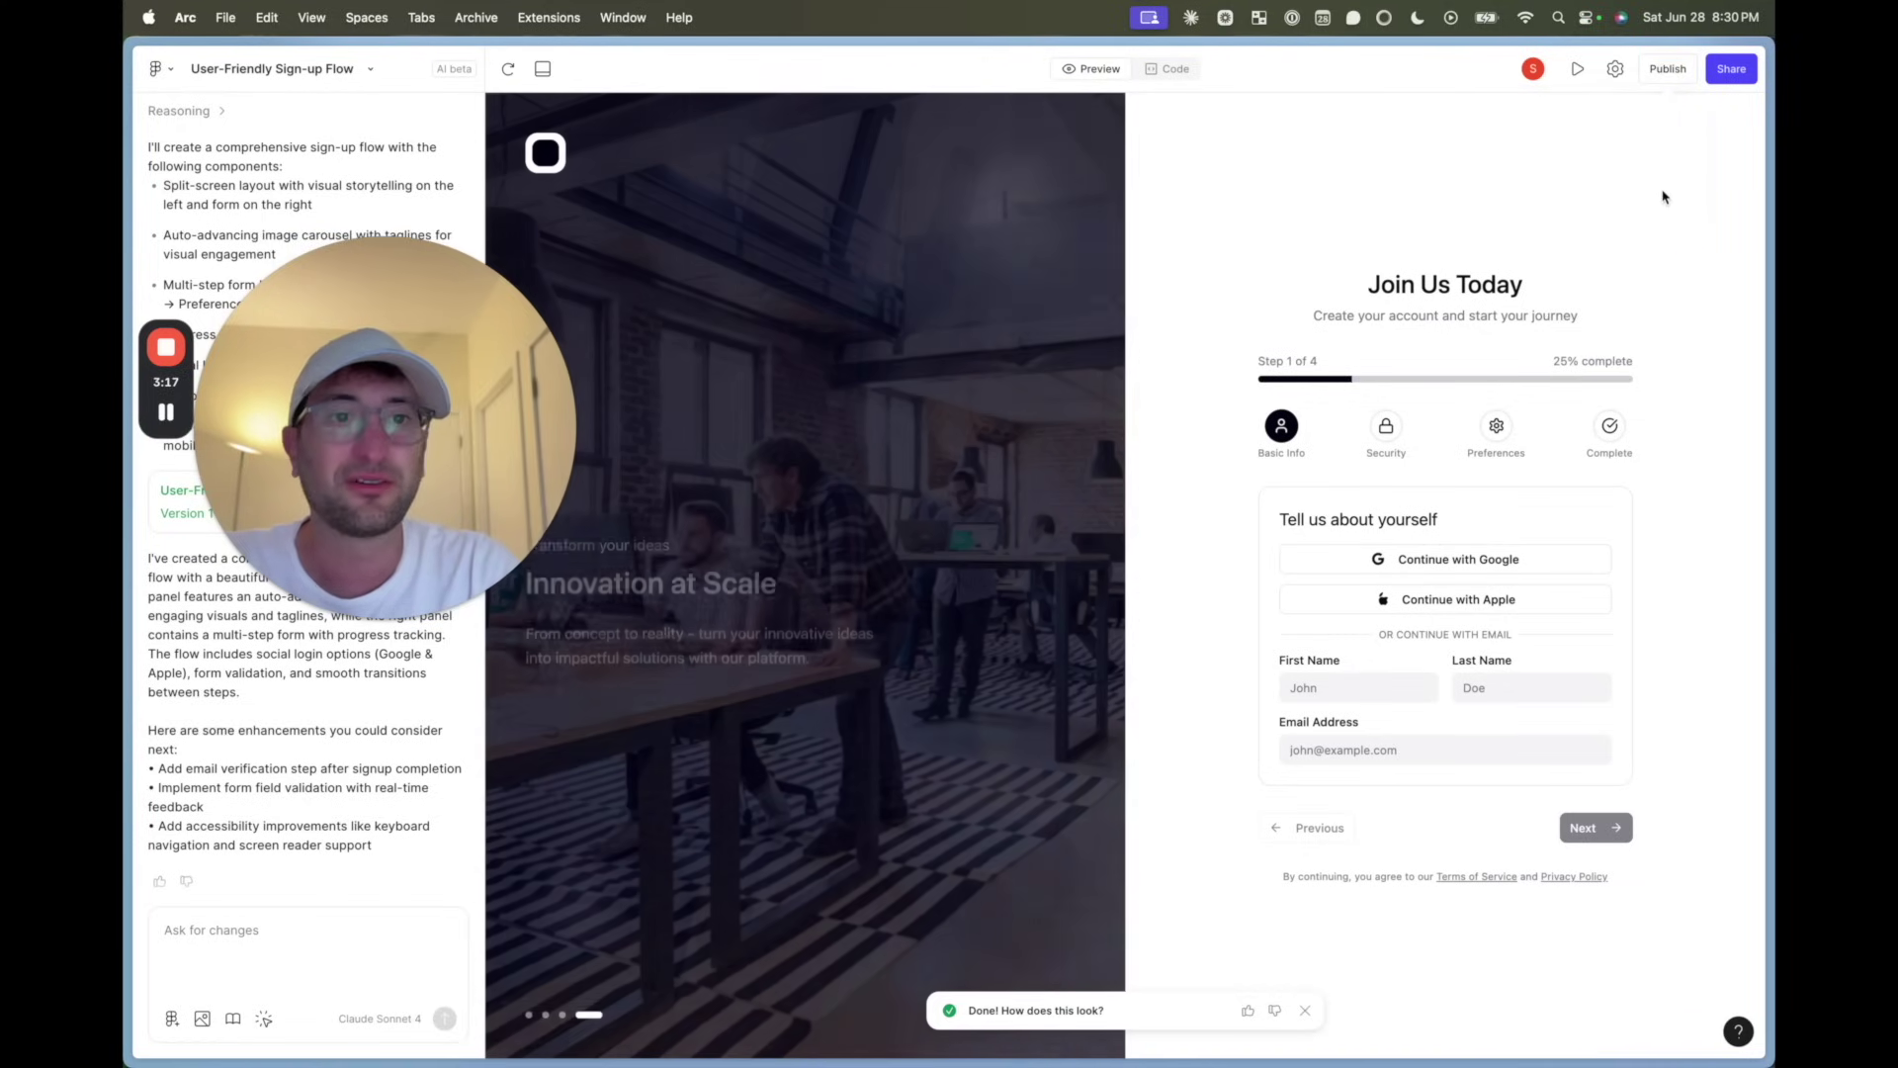
# Step: Autofill the name and email fields, then advance to the password step
pyautogui.moveTo(602, 332); pyautogui.dragTo(403, 384)
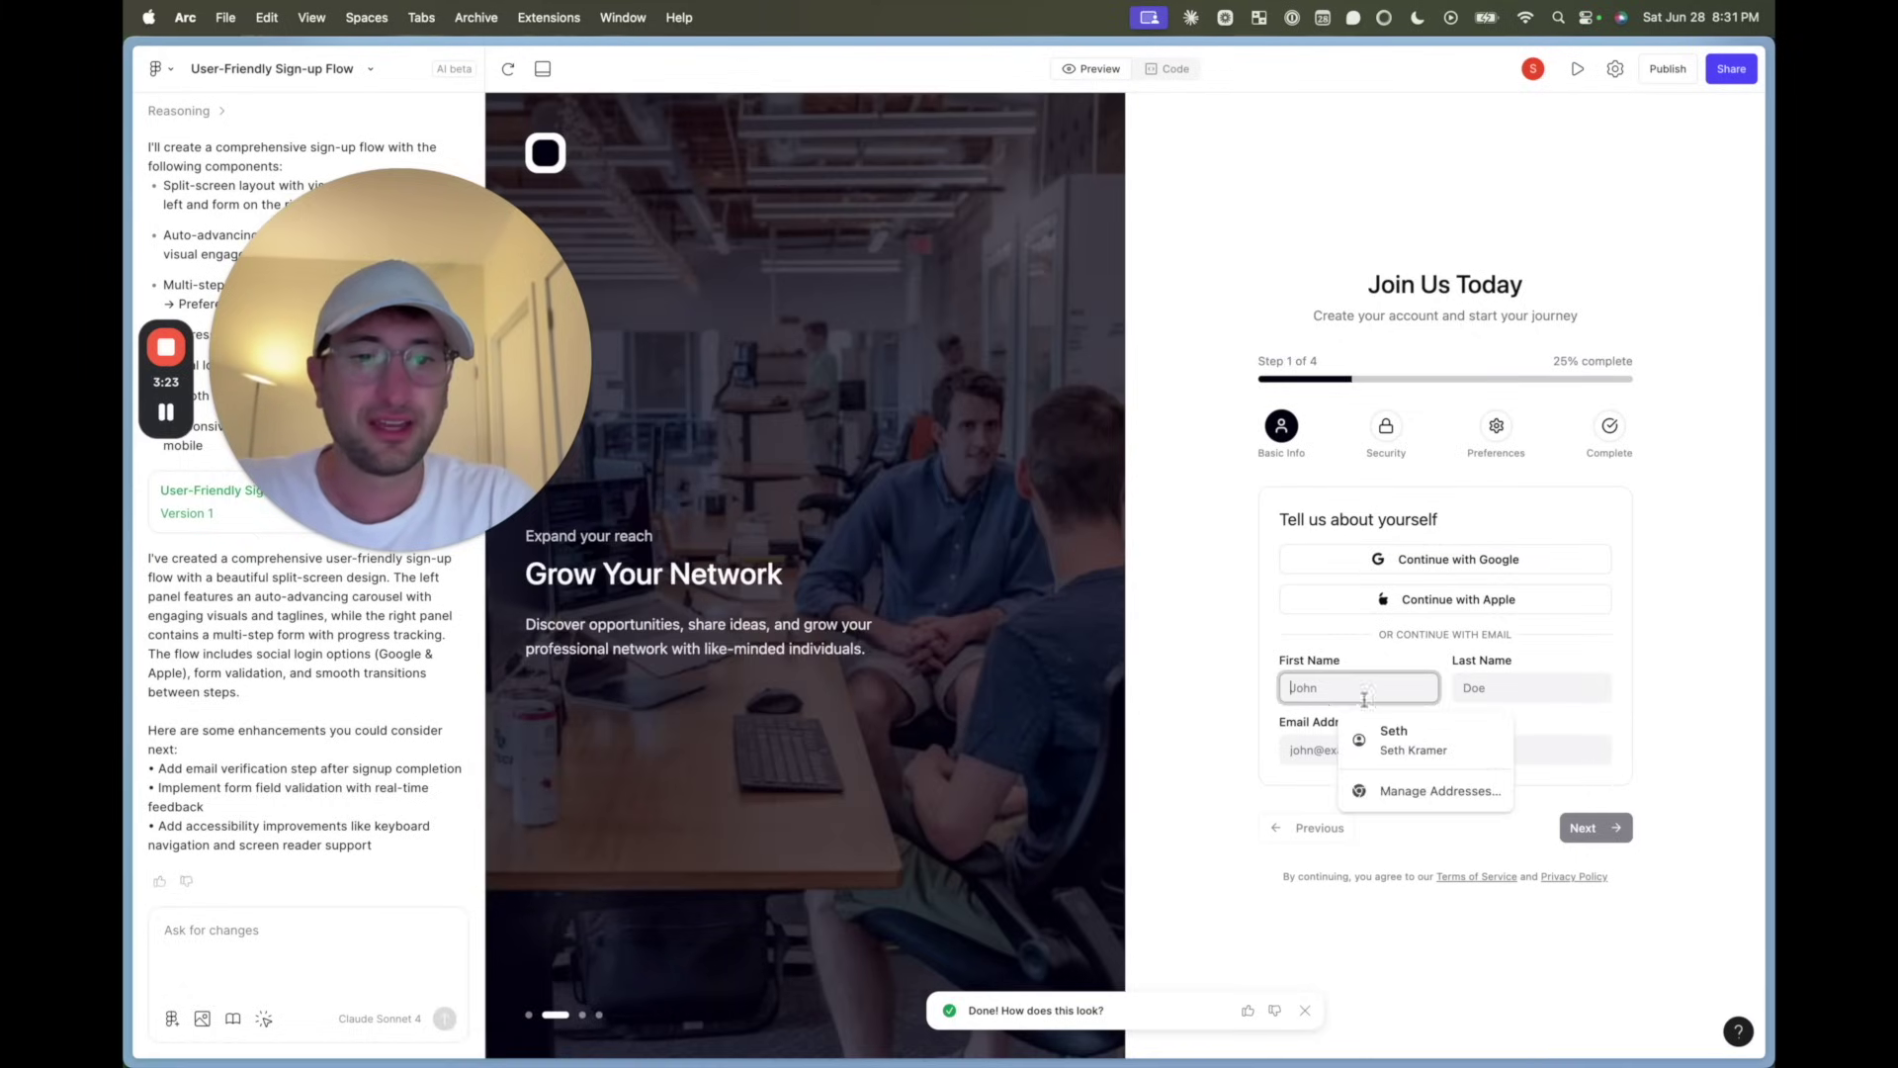
pyautogui.click(1395, 735)
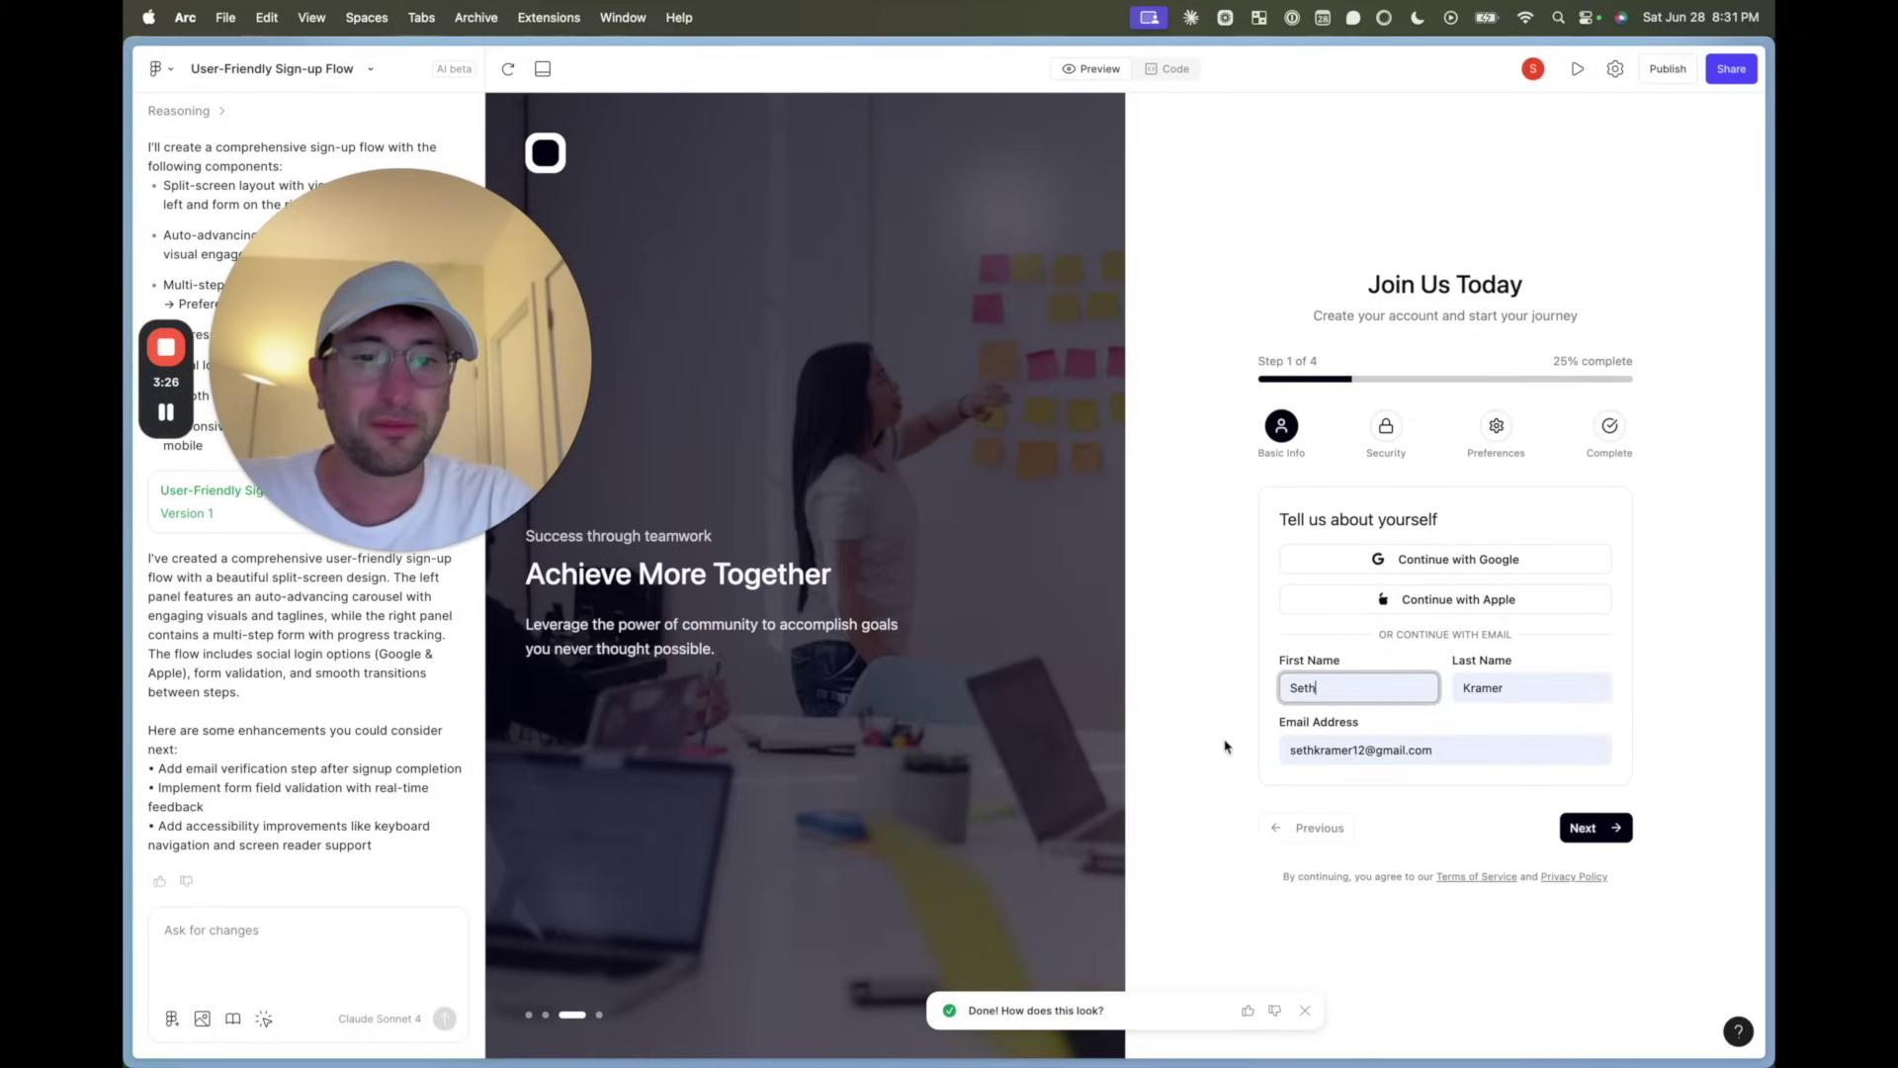
pyautogui.click(1595, 827)
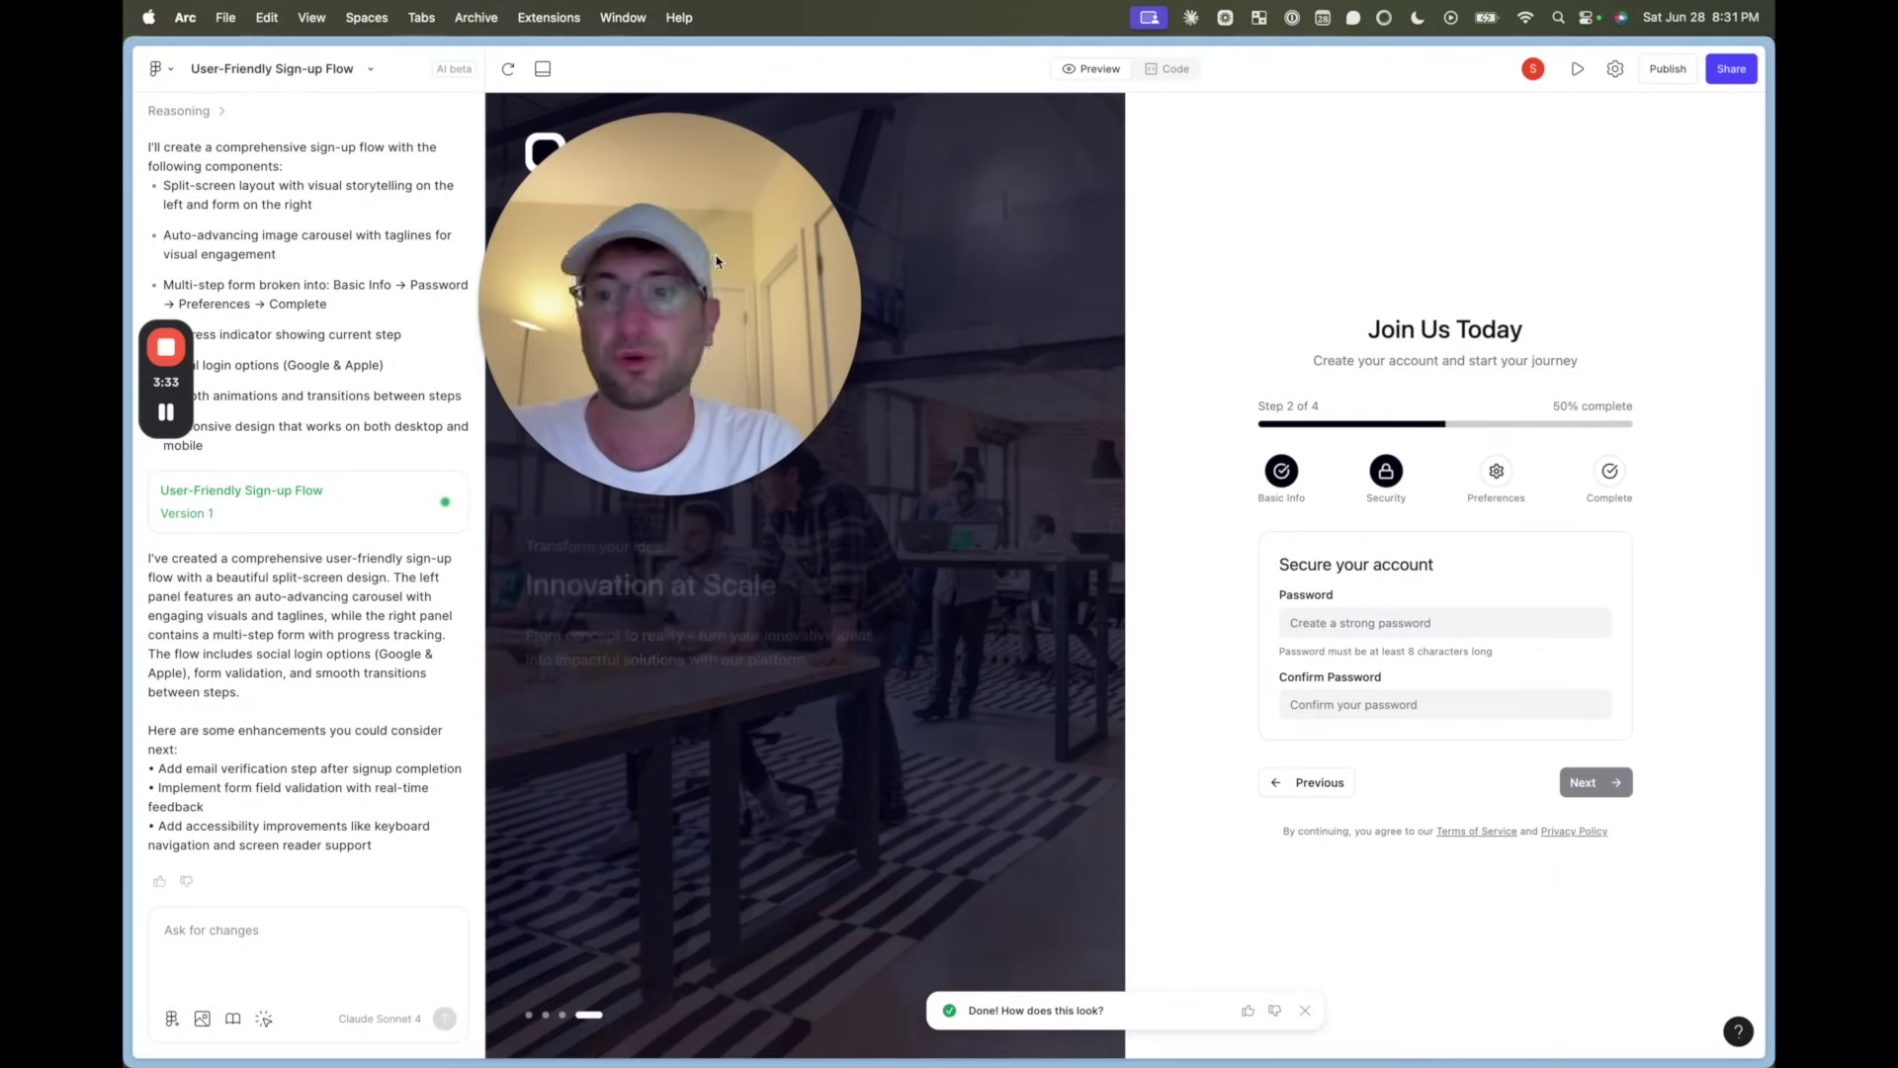
# Step: Enter matching Password and Confirm Password, then advance to step 3, Preferences
pyautogui.moveTo(717, 260)
pyautogui.mouseDown()
pyautogui.moveTo(784, 805)
pyautogui.moveTo(753, 716)
pyautogui.mouseUp()
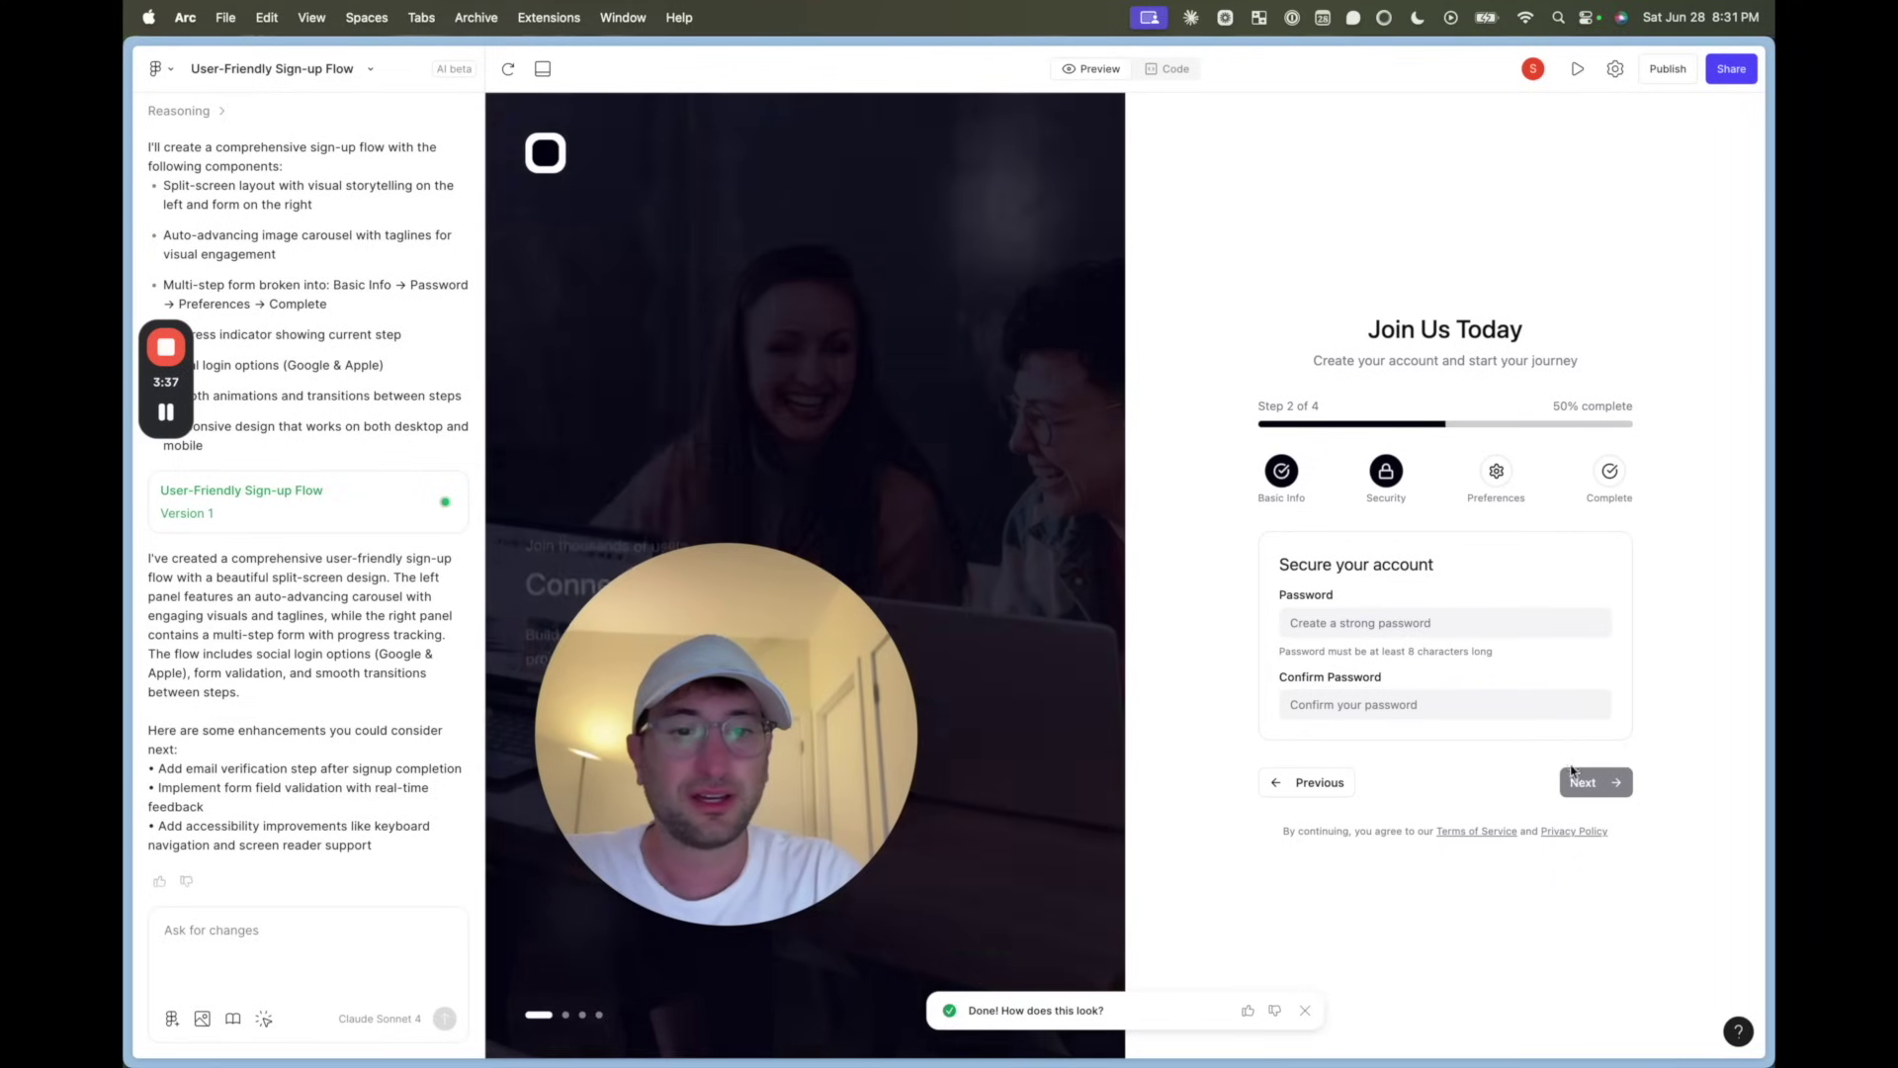
pyautogui.write('password')
pyautogui.press('Tab')
pyautogui.write('pas')
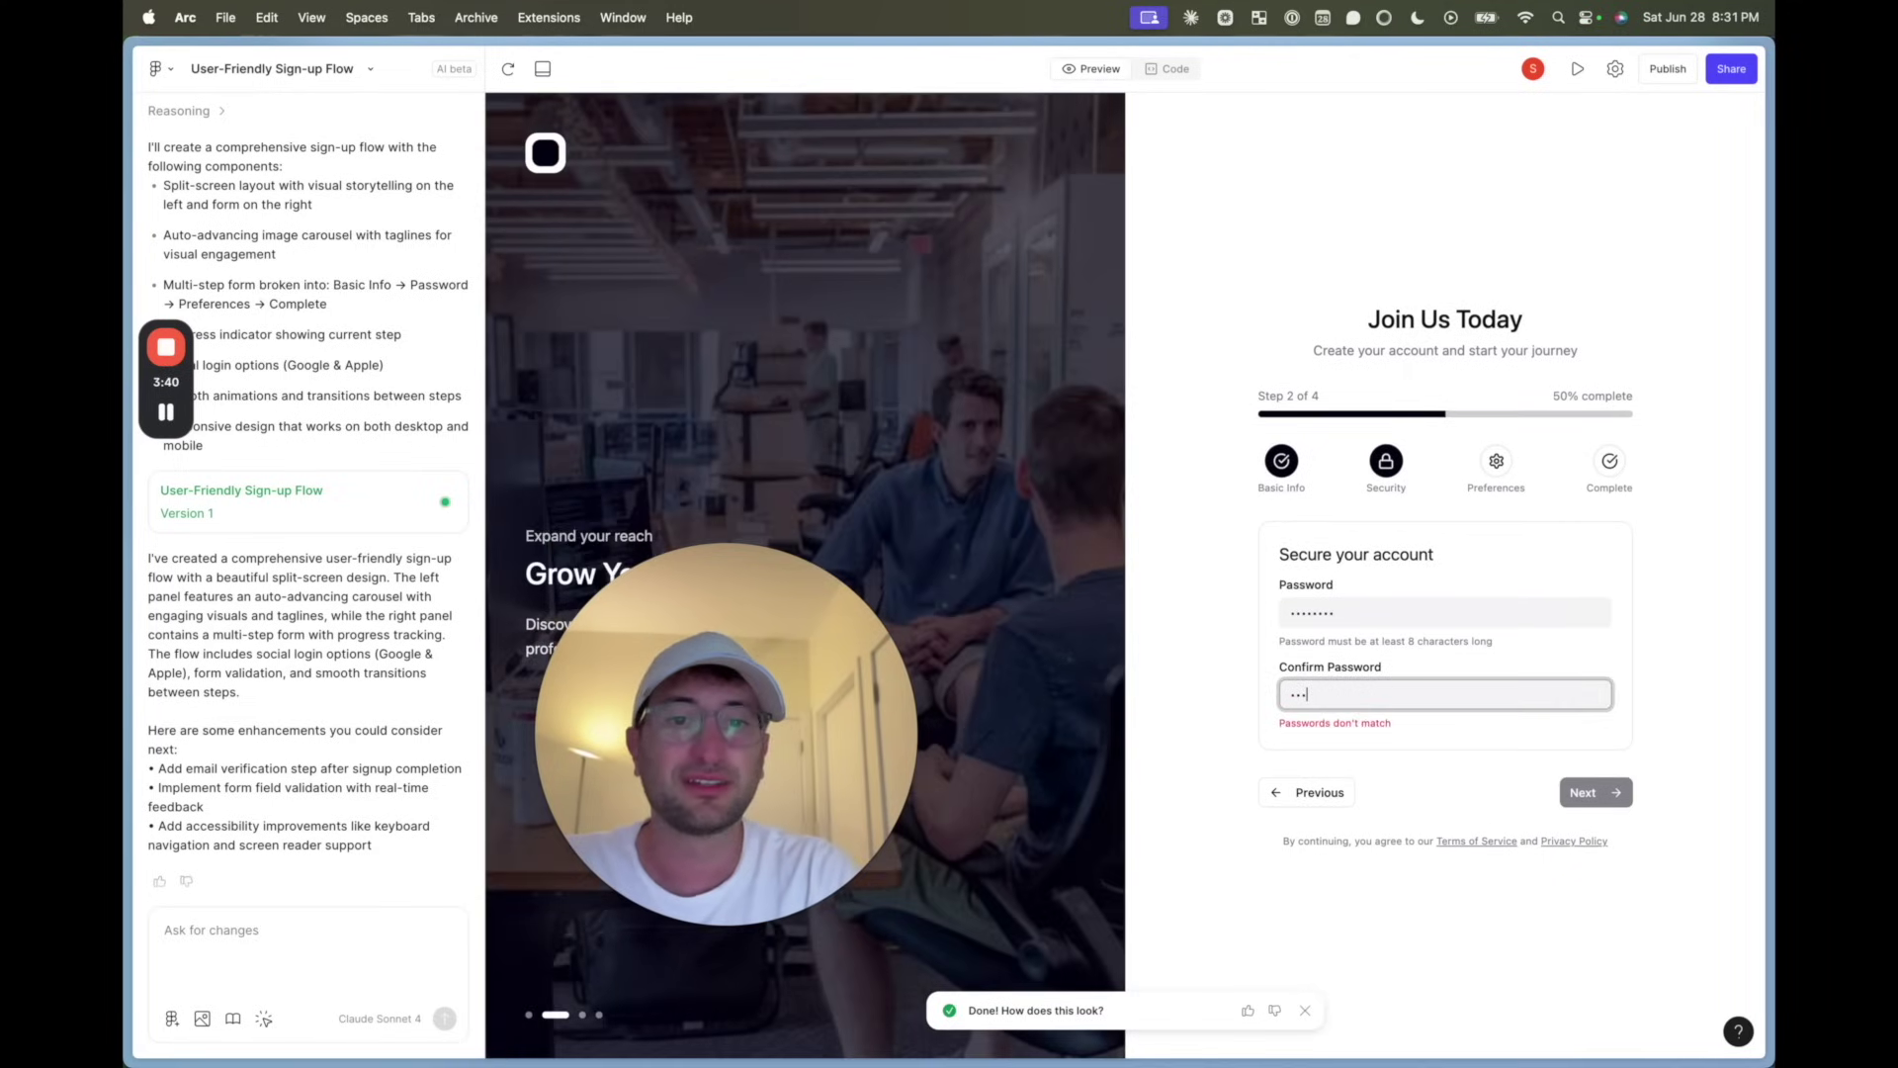
pyautogui.write('s')
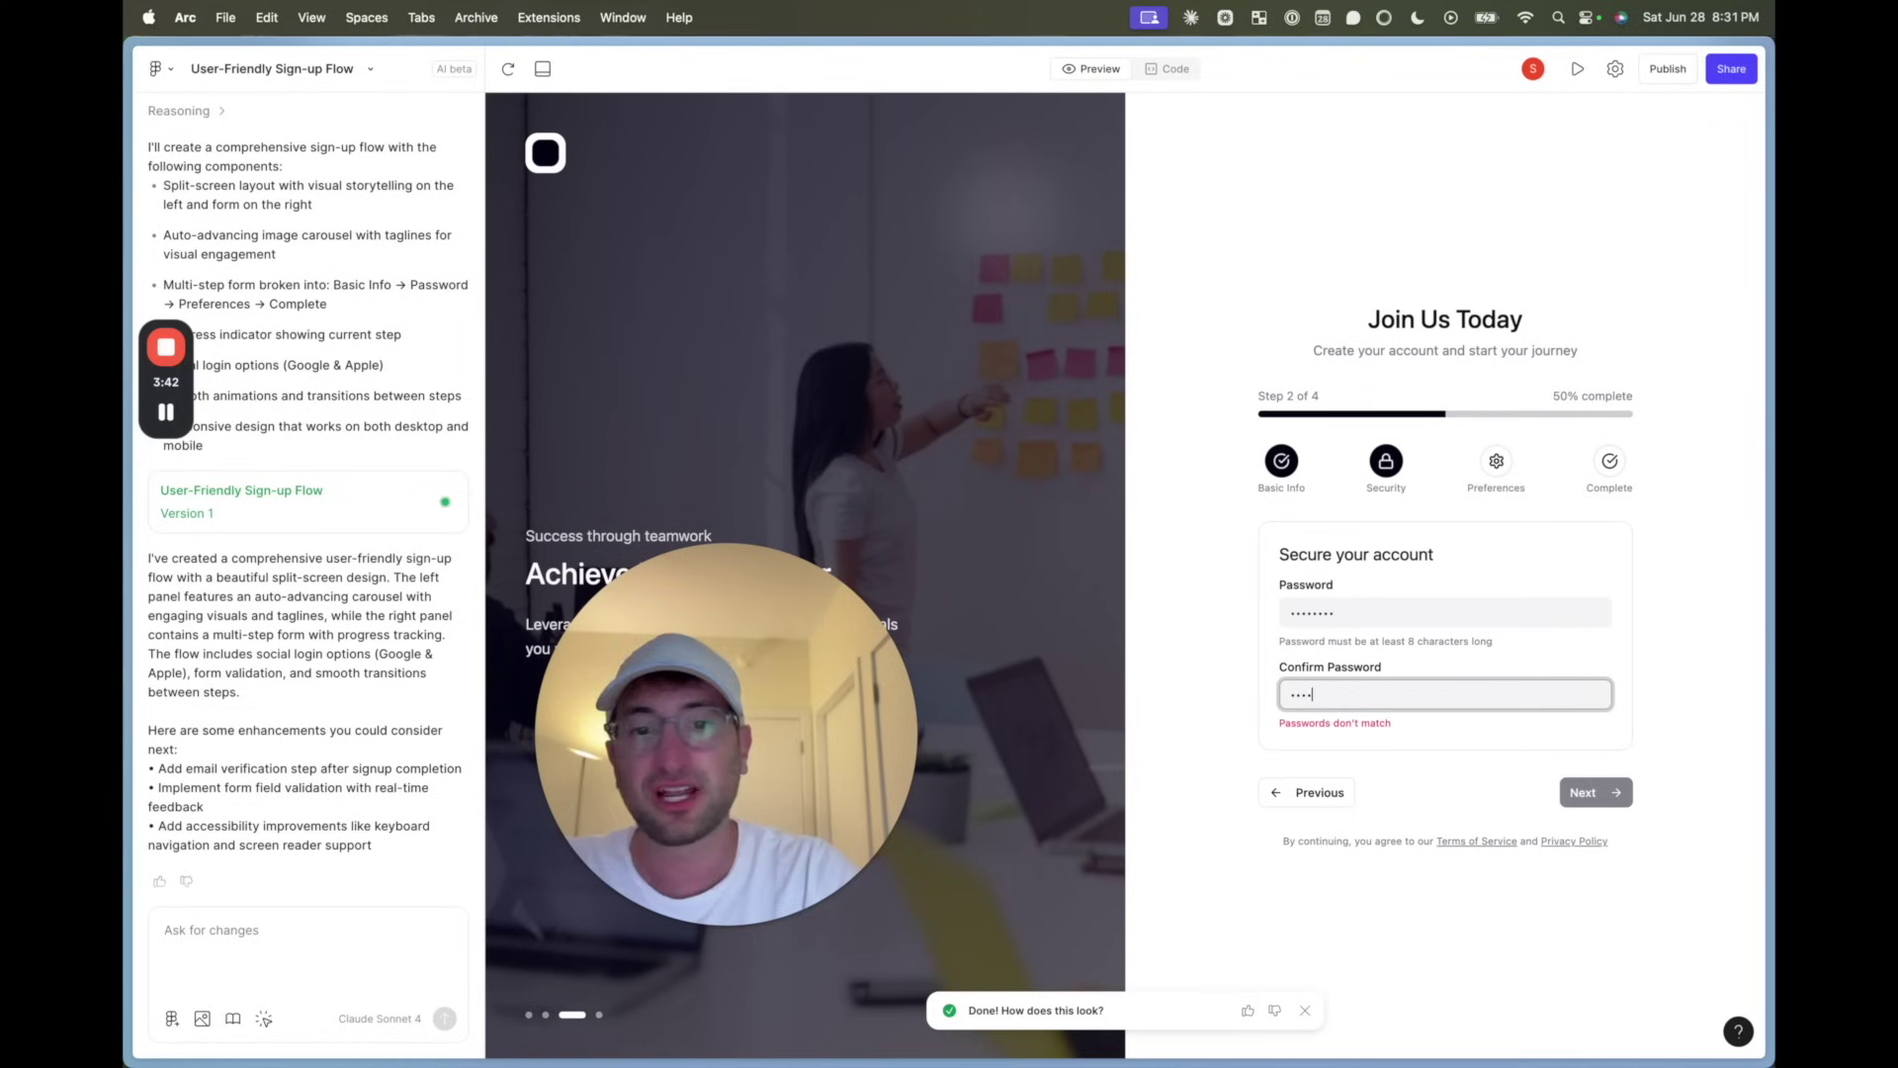
pyautogui.write('ord')
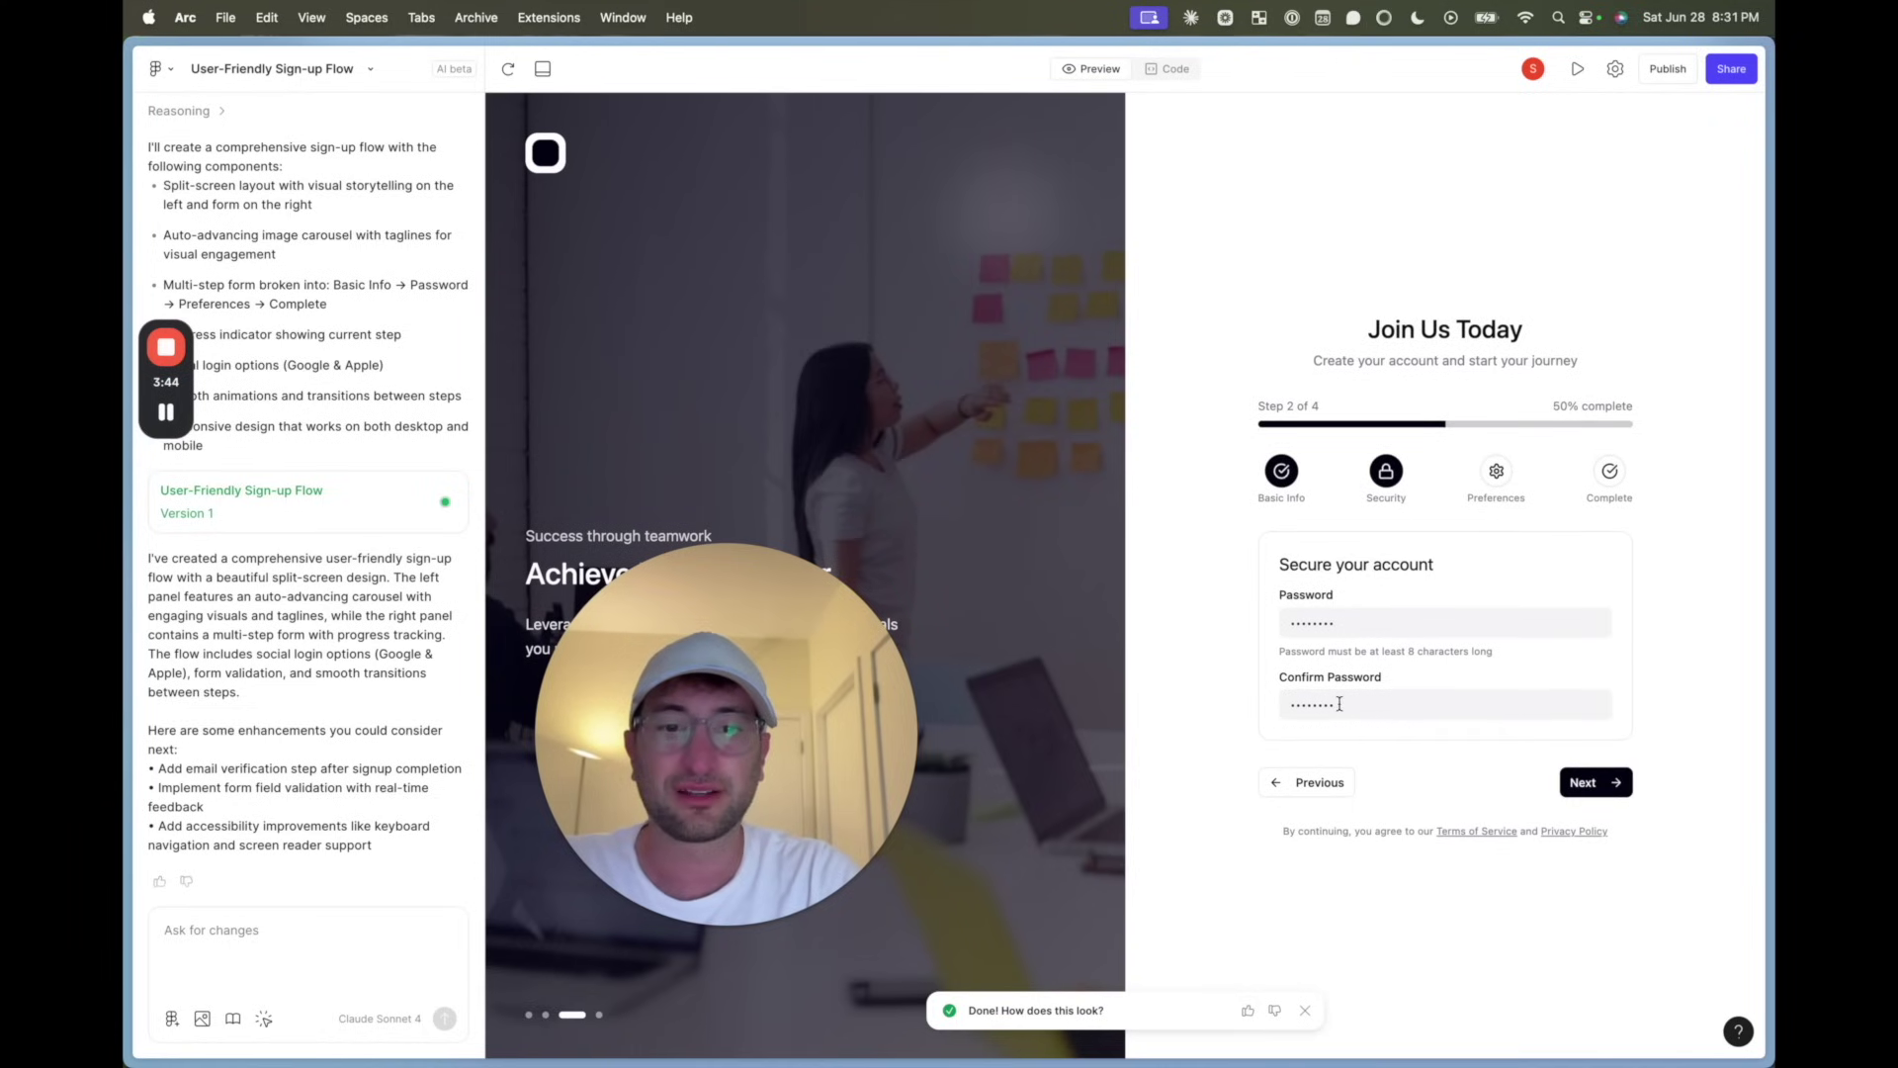
pyautogui.click(1590, 782)
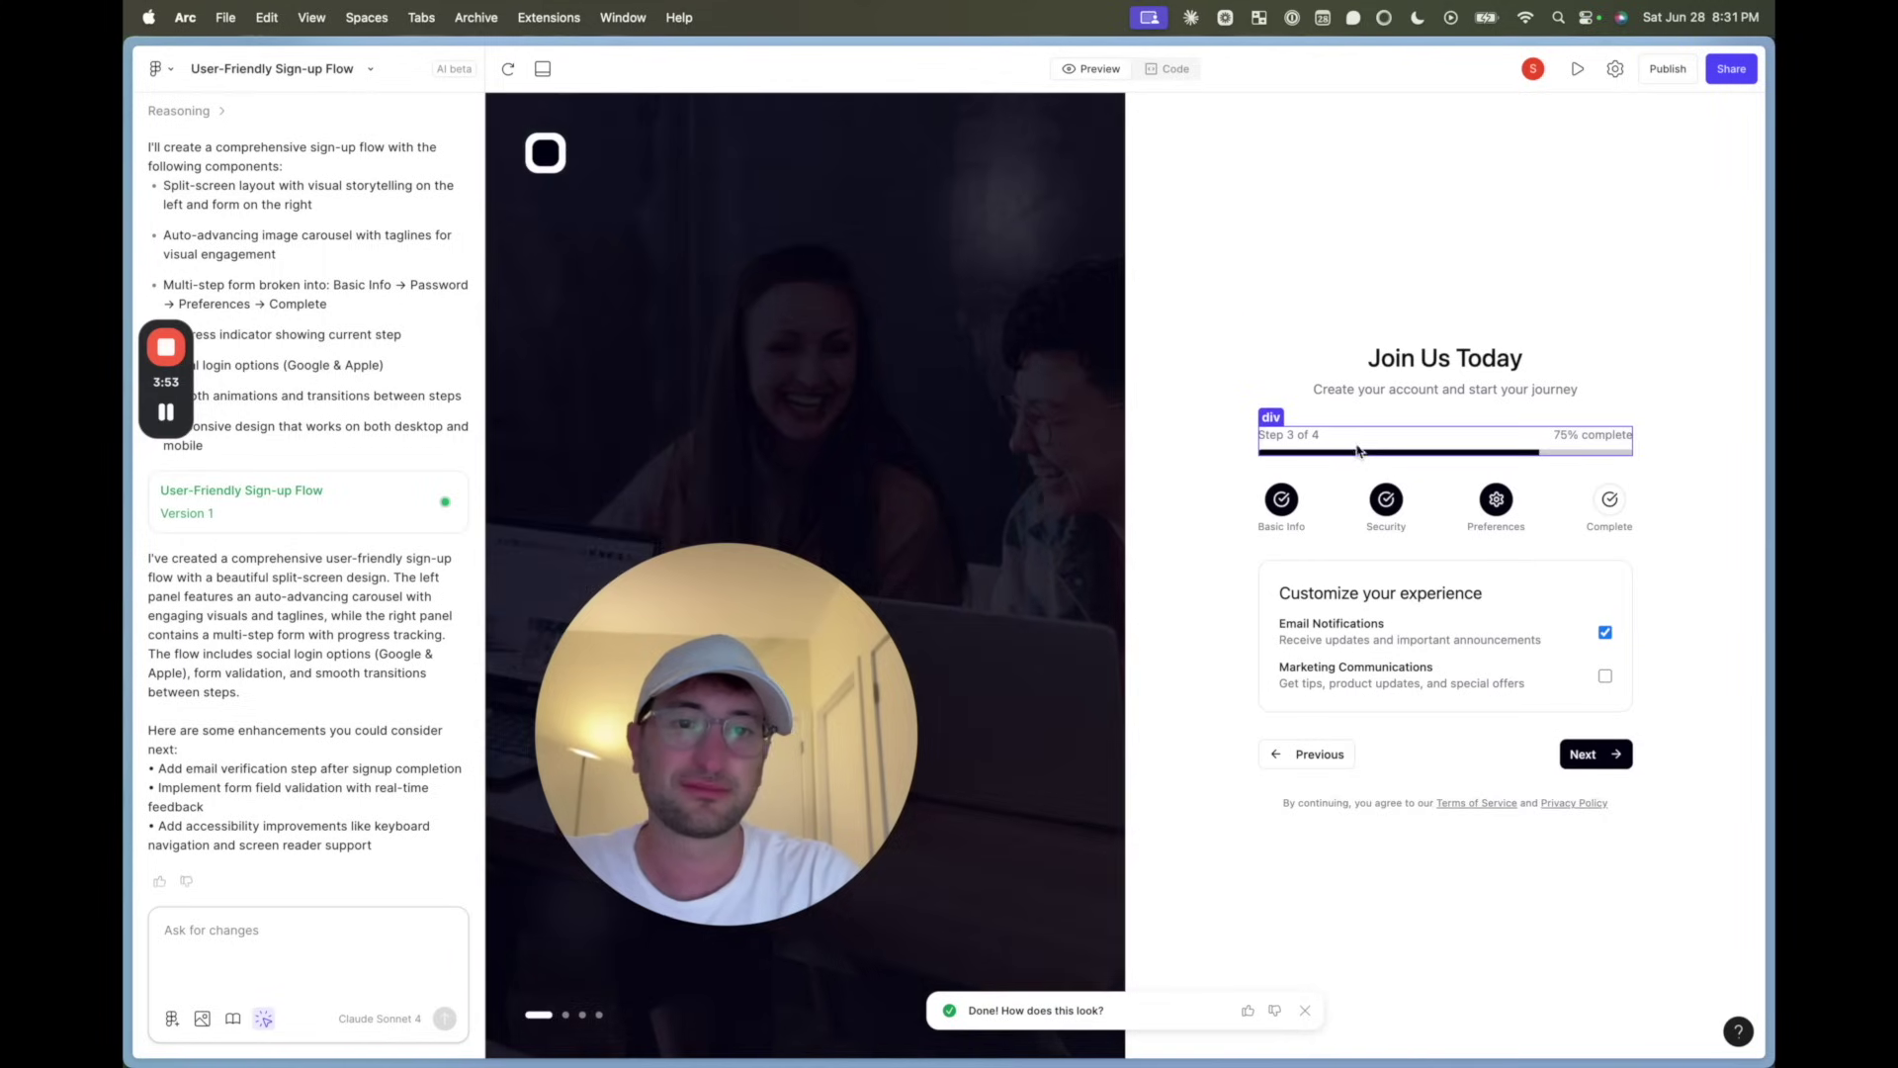
# Step: Ask the AI to 'make it blue' for the Join Us Today heading
pyautogui.click(1413, 360)
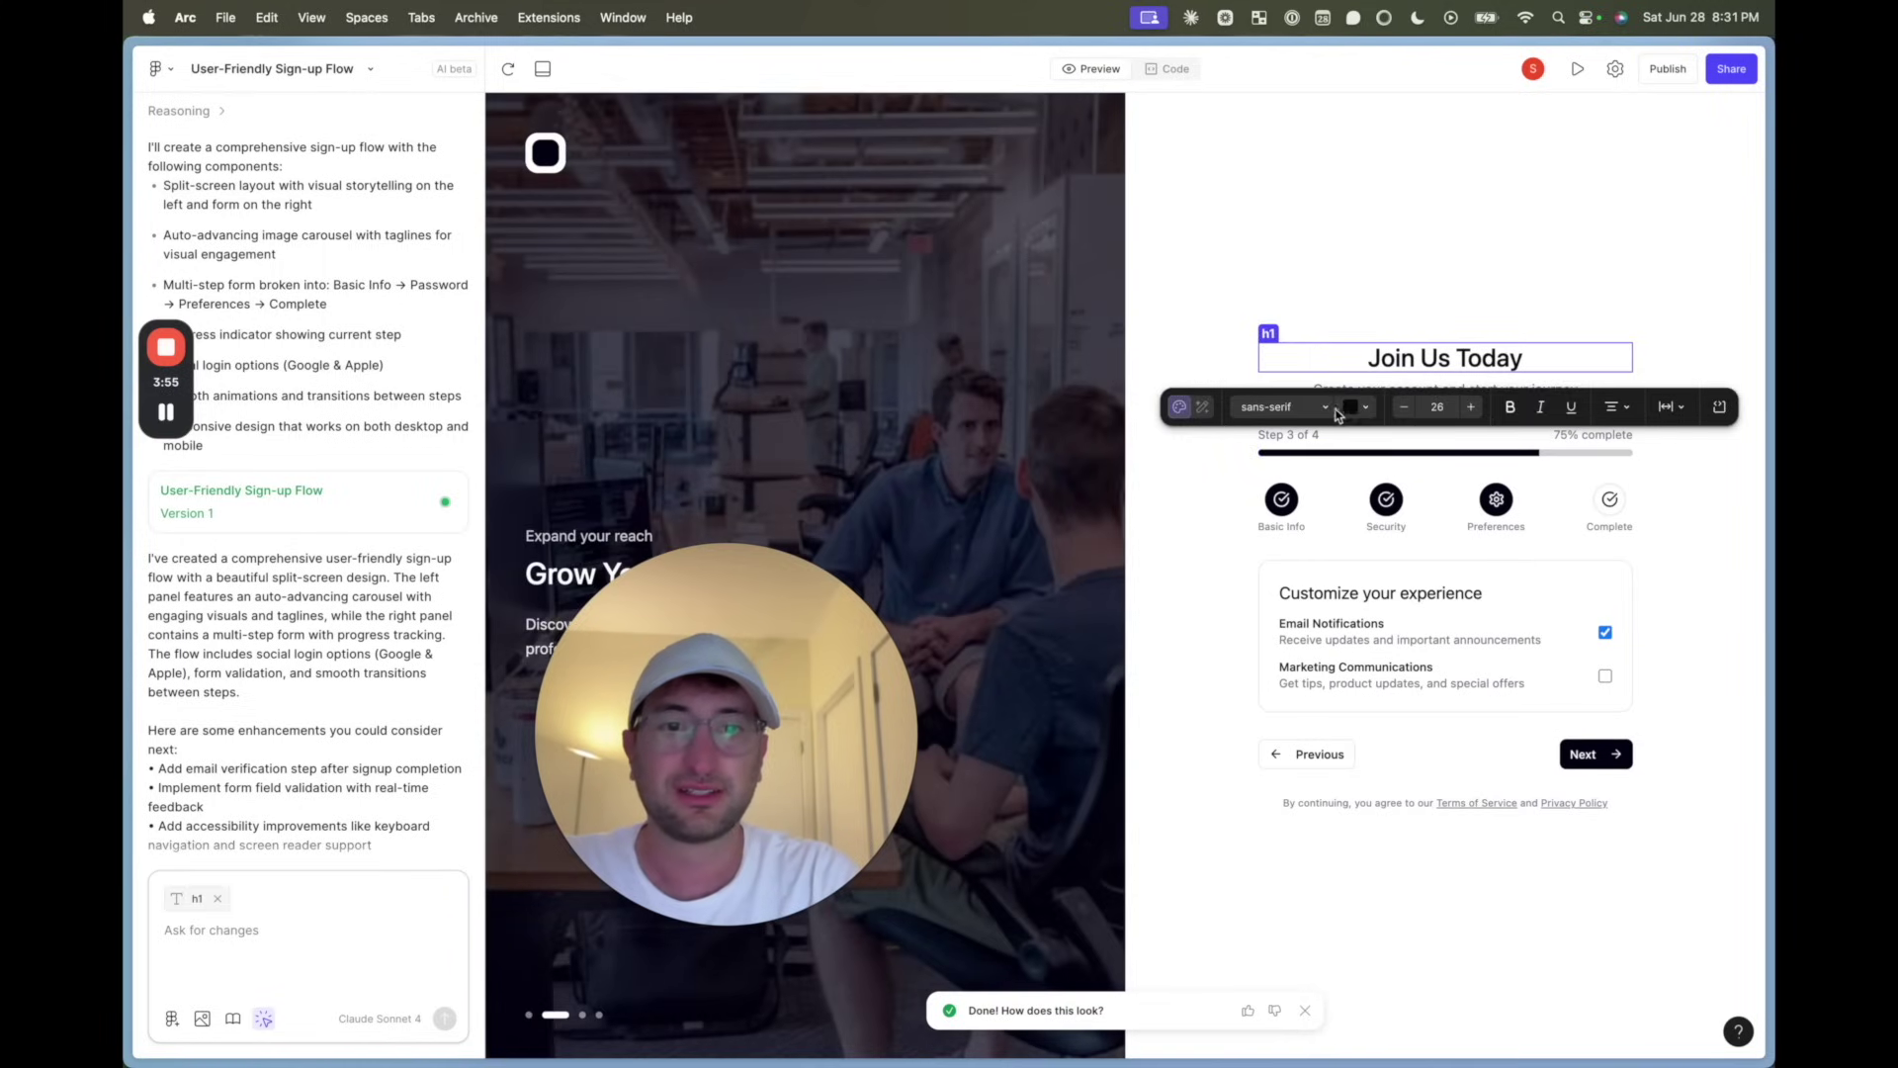
pyautogui.click(1205, 408)
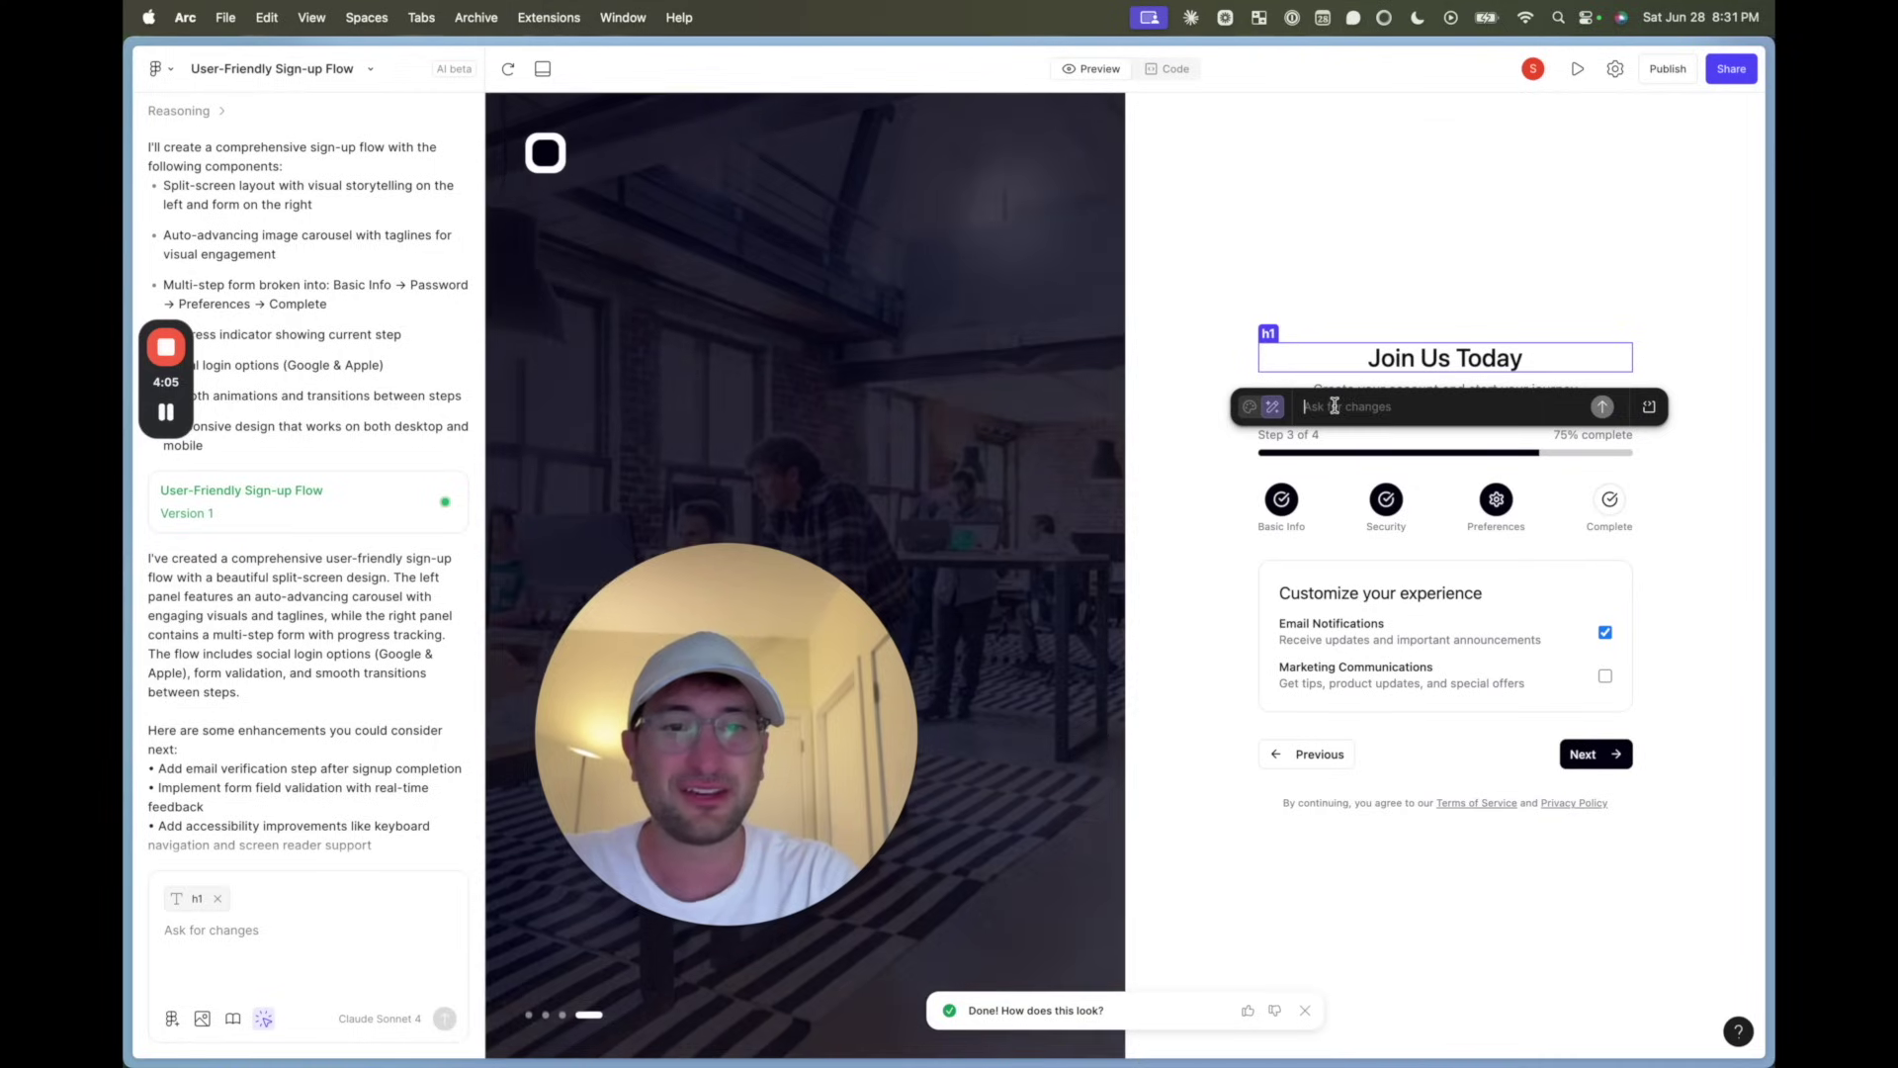
pyautogui.write('make i')
pyautogui.write('blue')
pyautogui.press('Return')
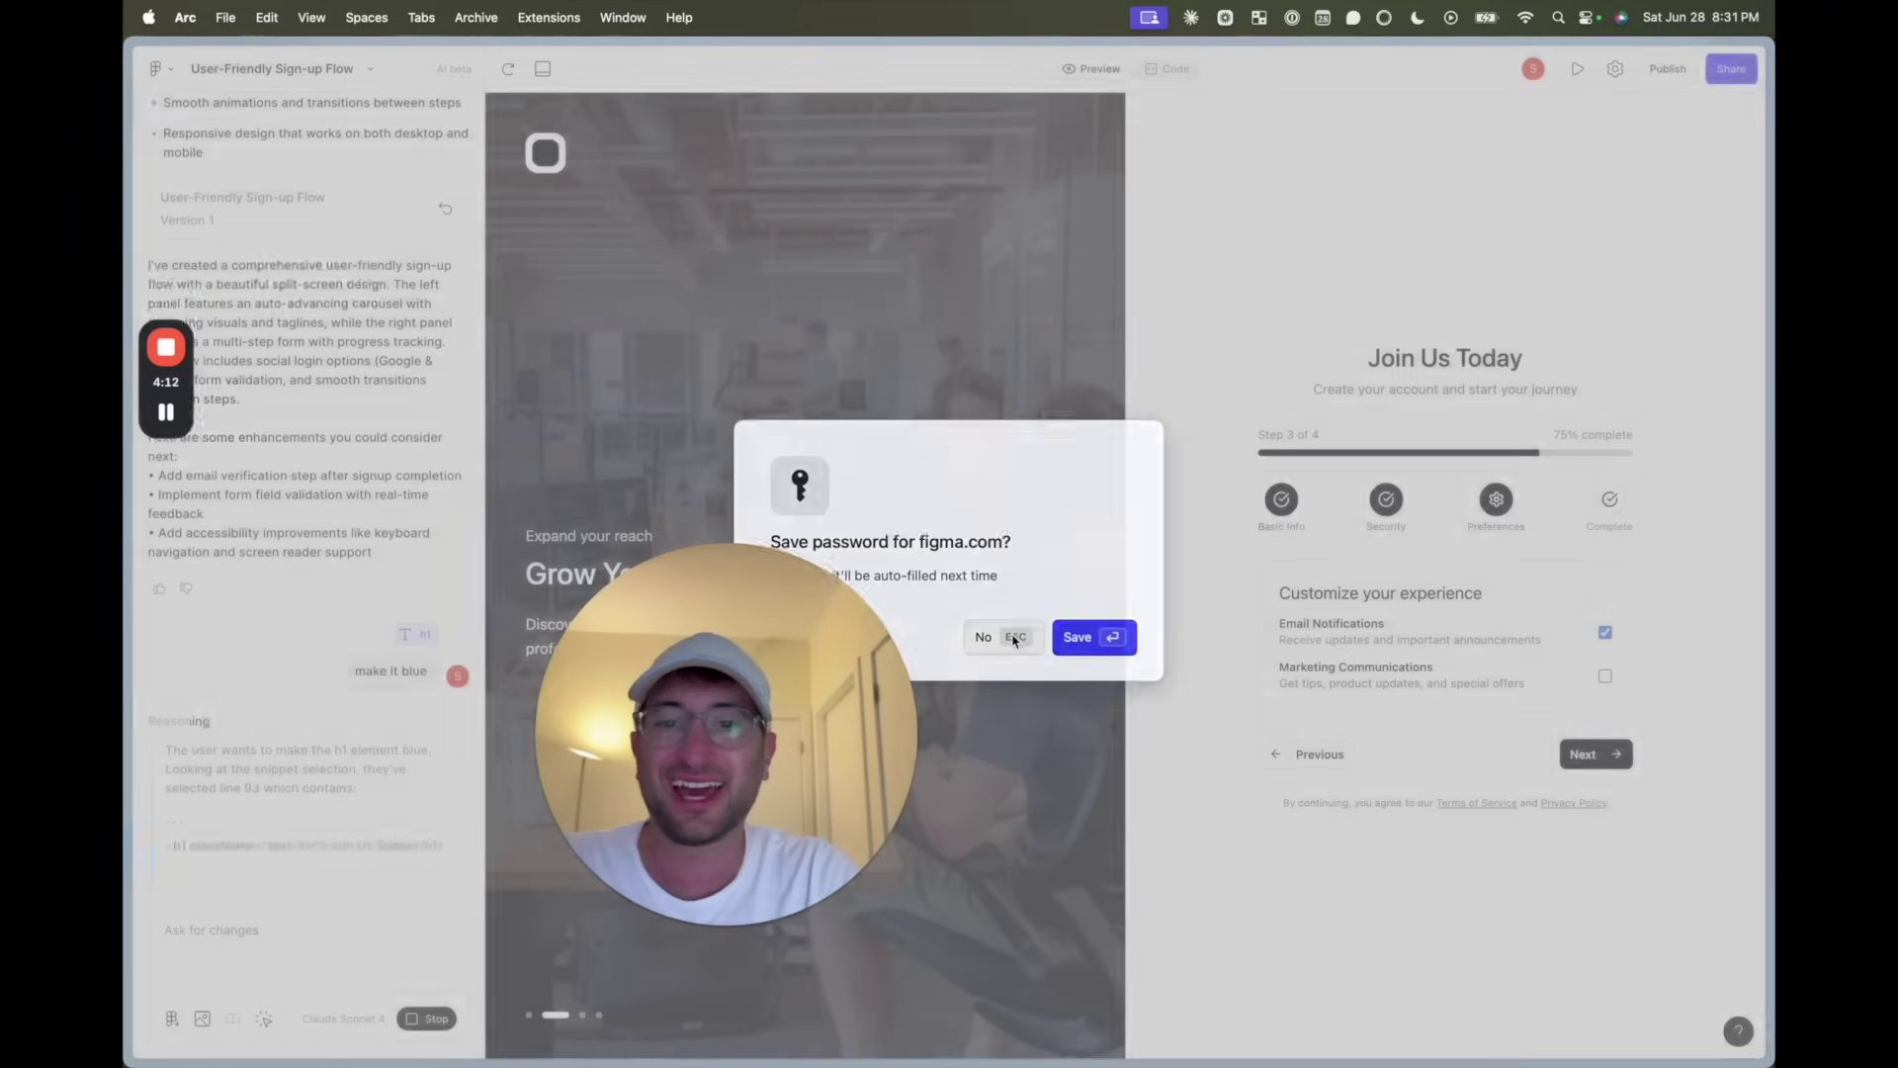
pyautogui.click(983, 628)
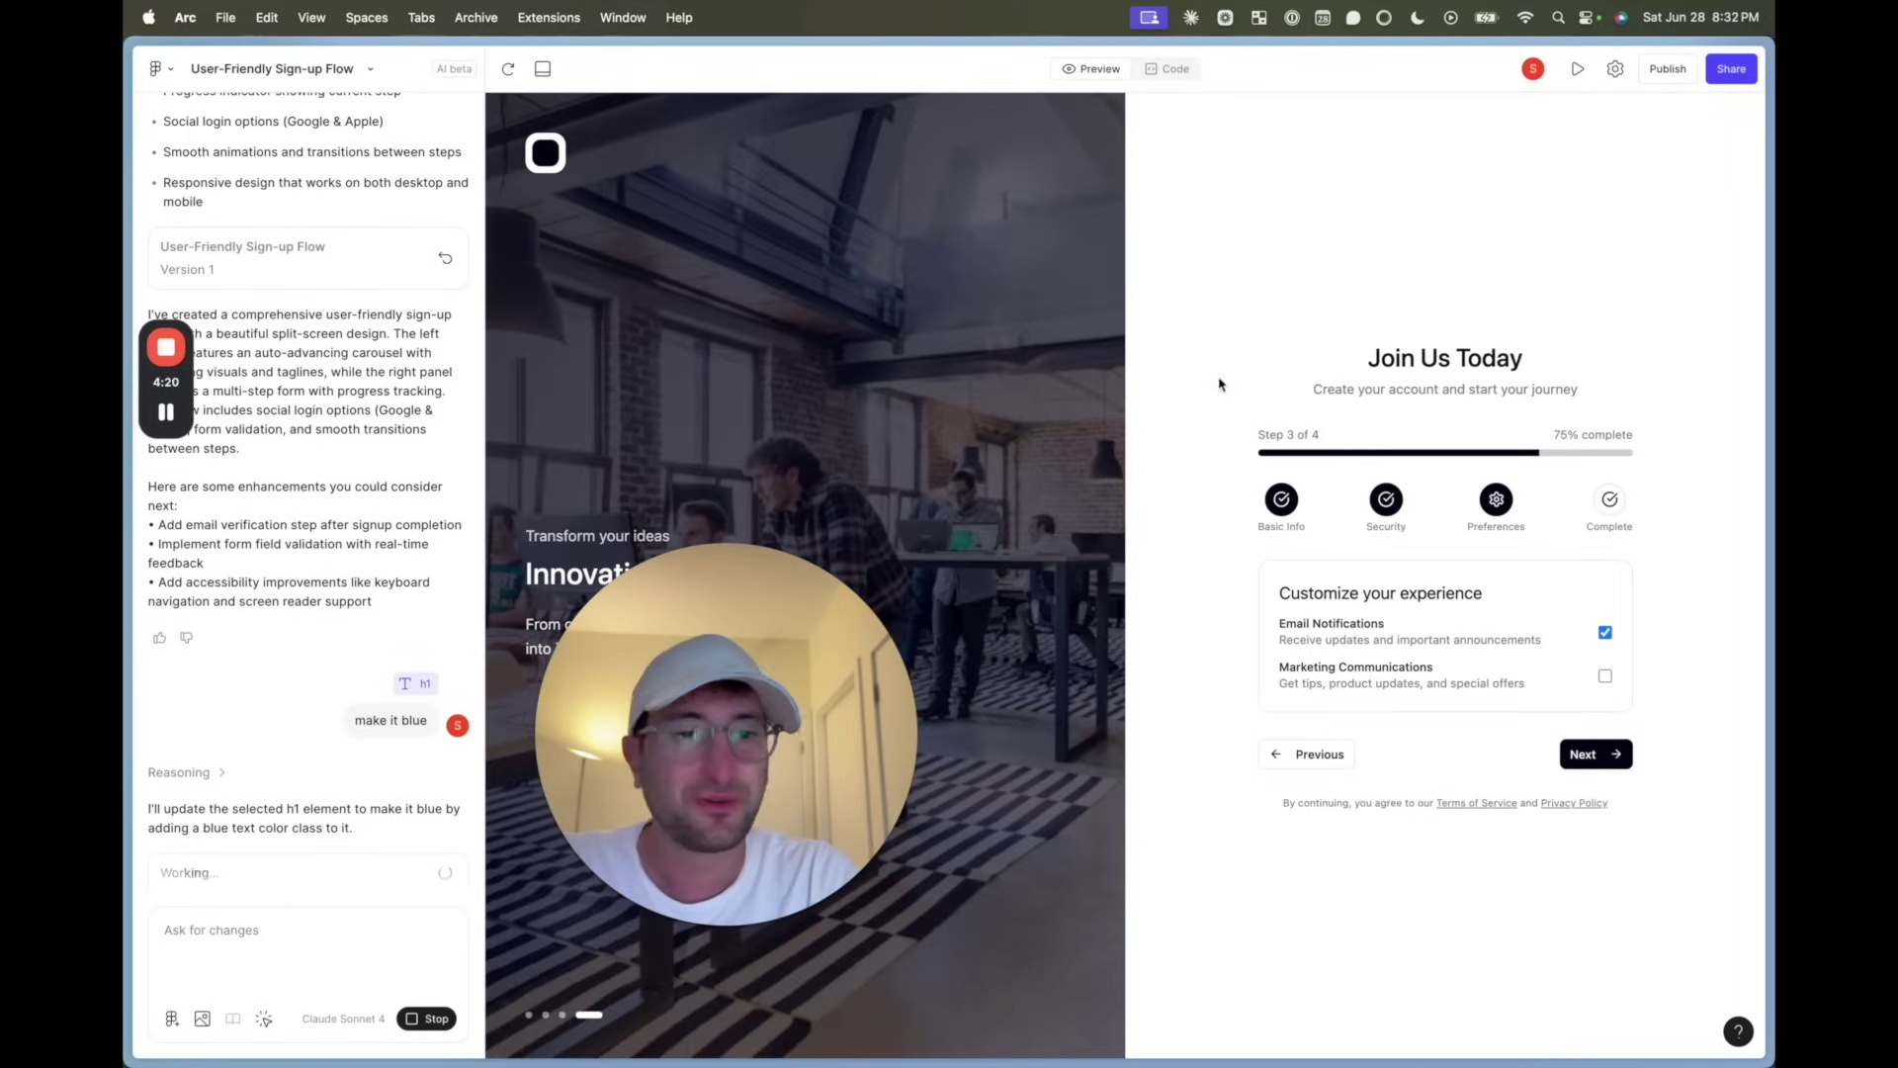
# Step: Check the code and preview, then open the prototype on its own page
pyautogui.click(1171, 70)
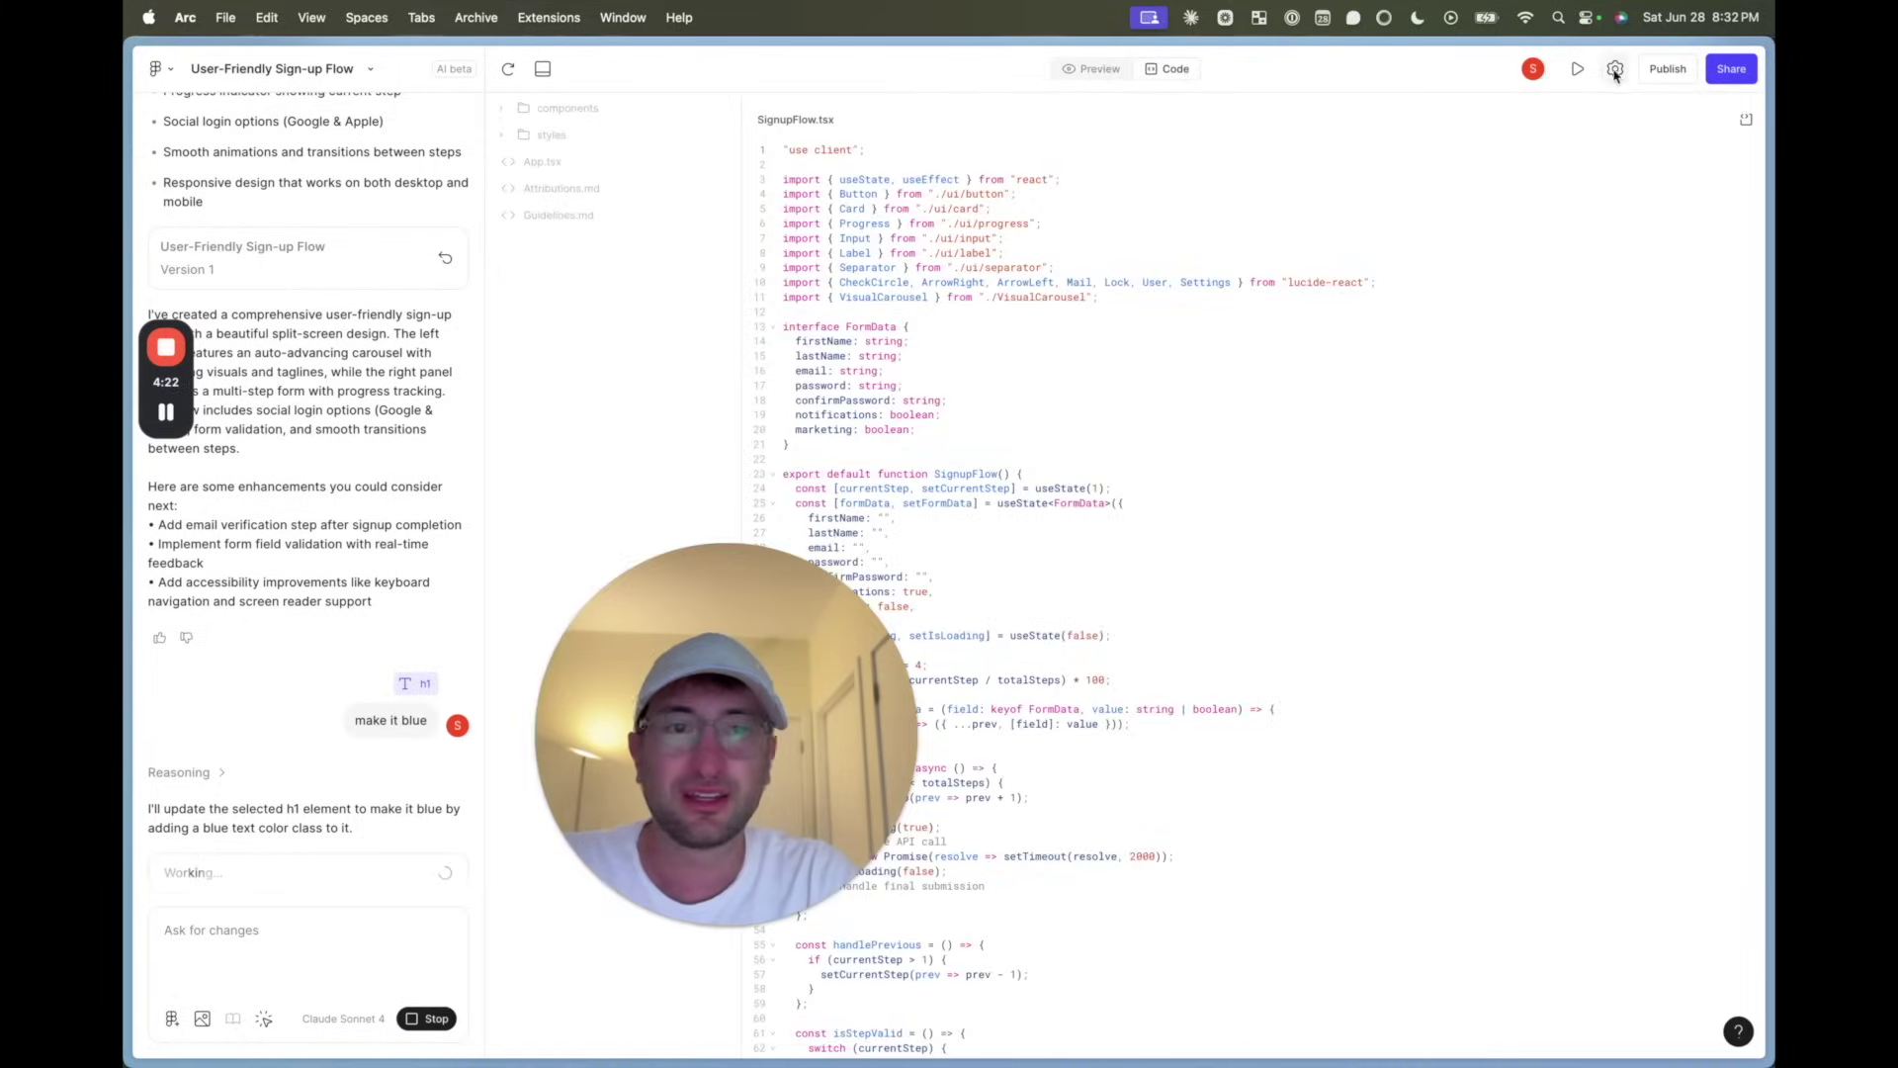
pyautogui.click(1106, 69)
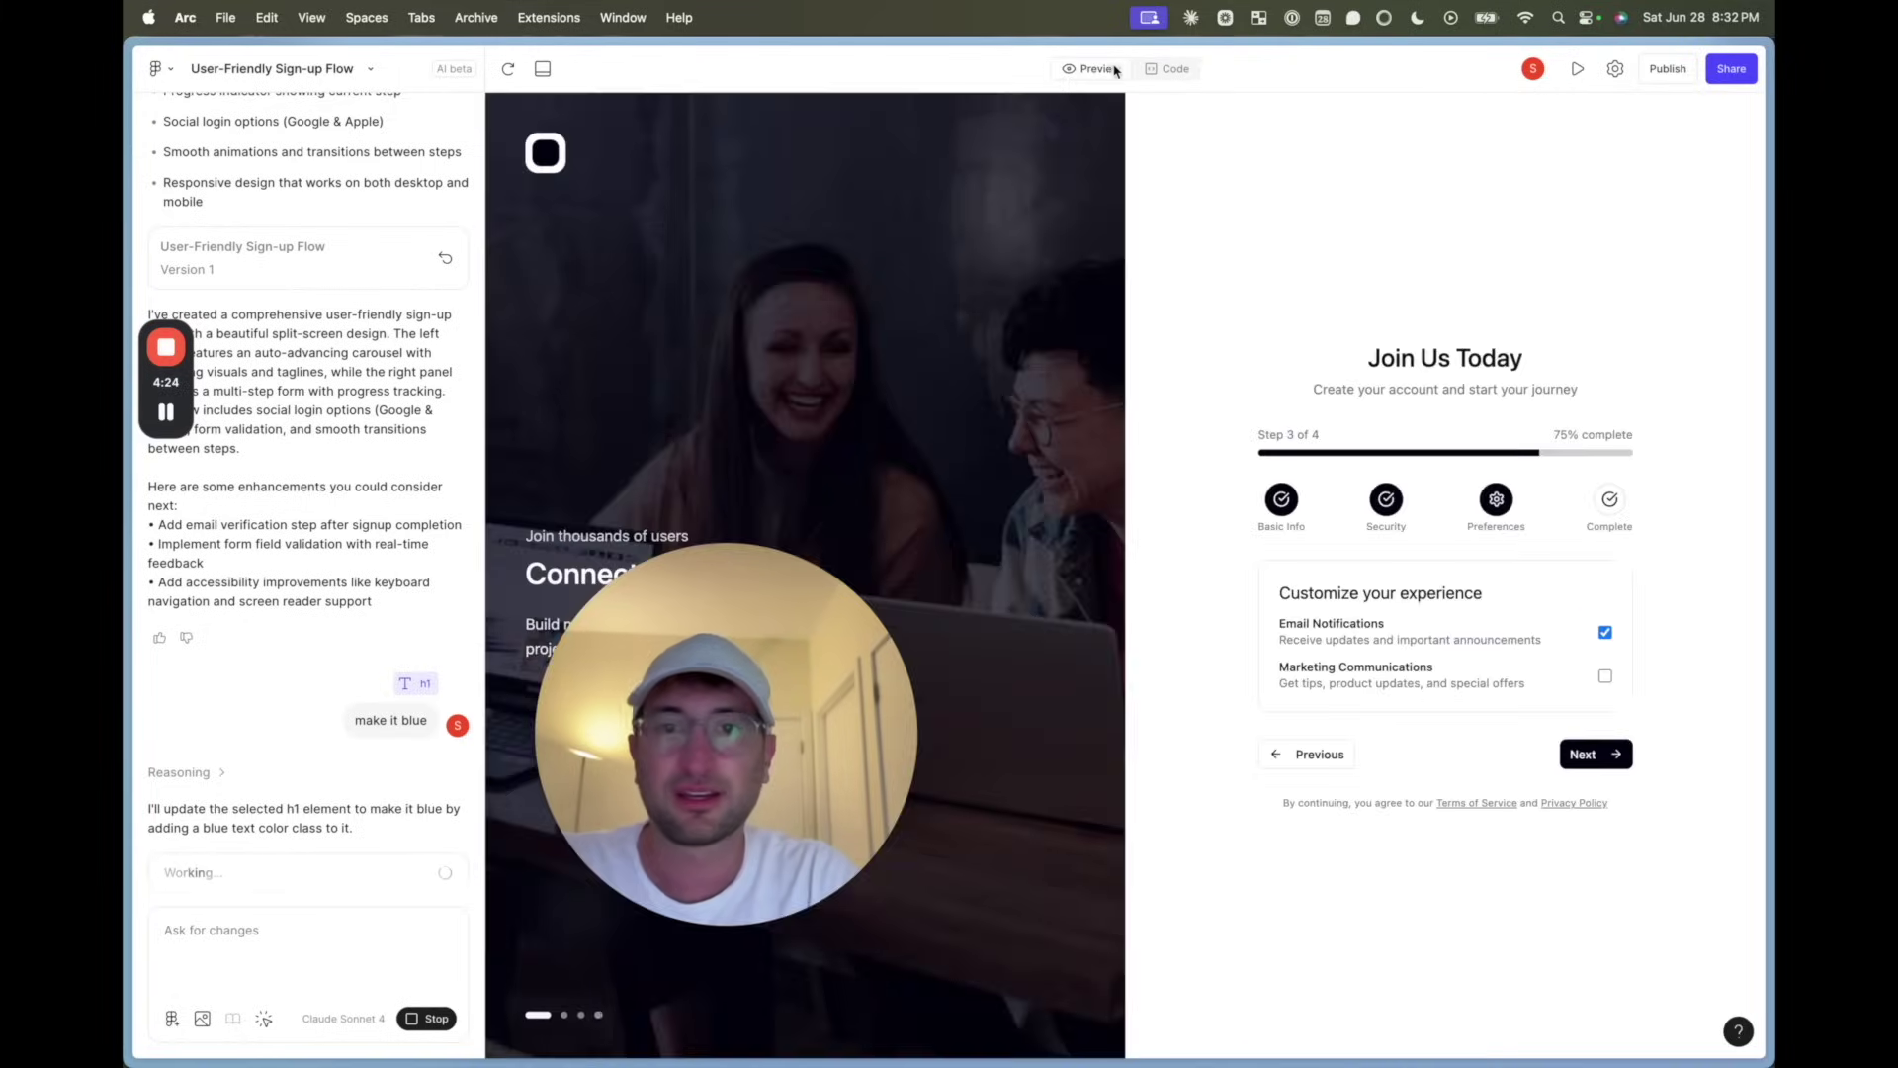
pyautogui.click(1578, 70)
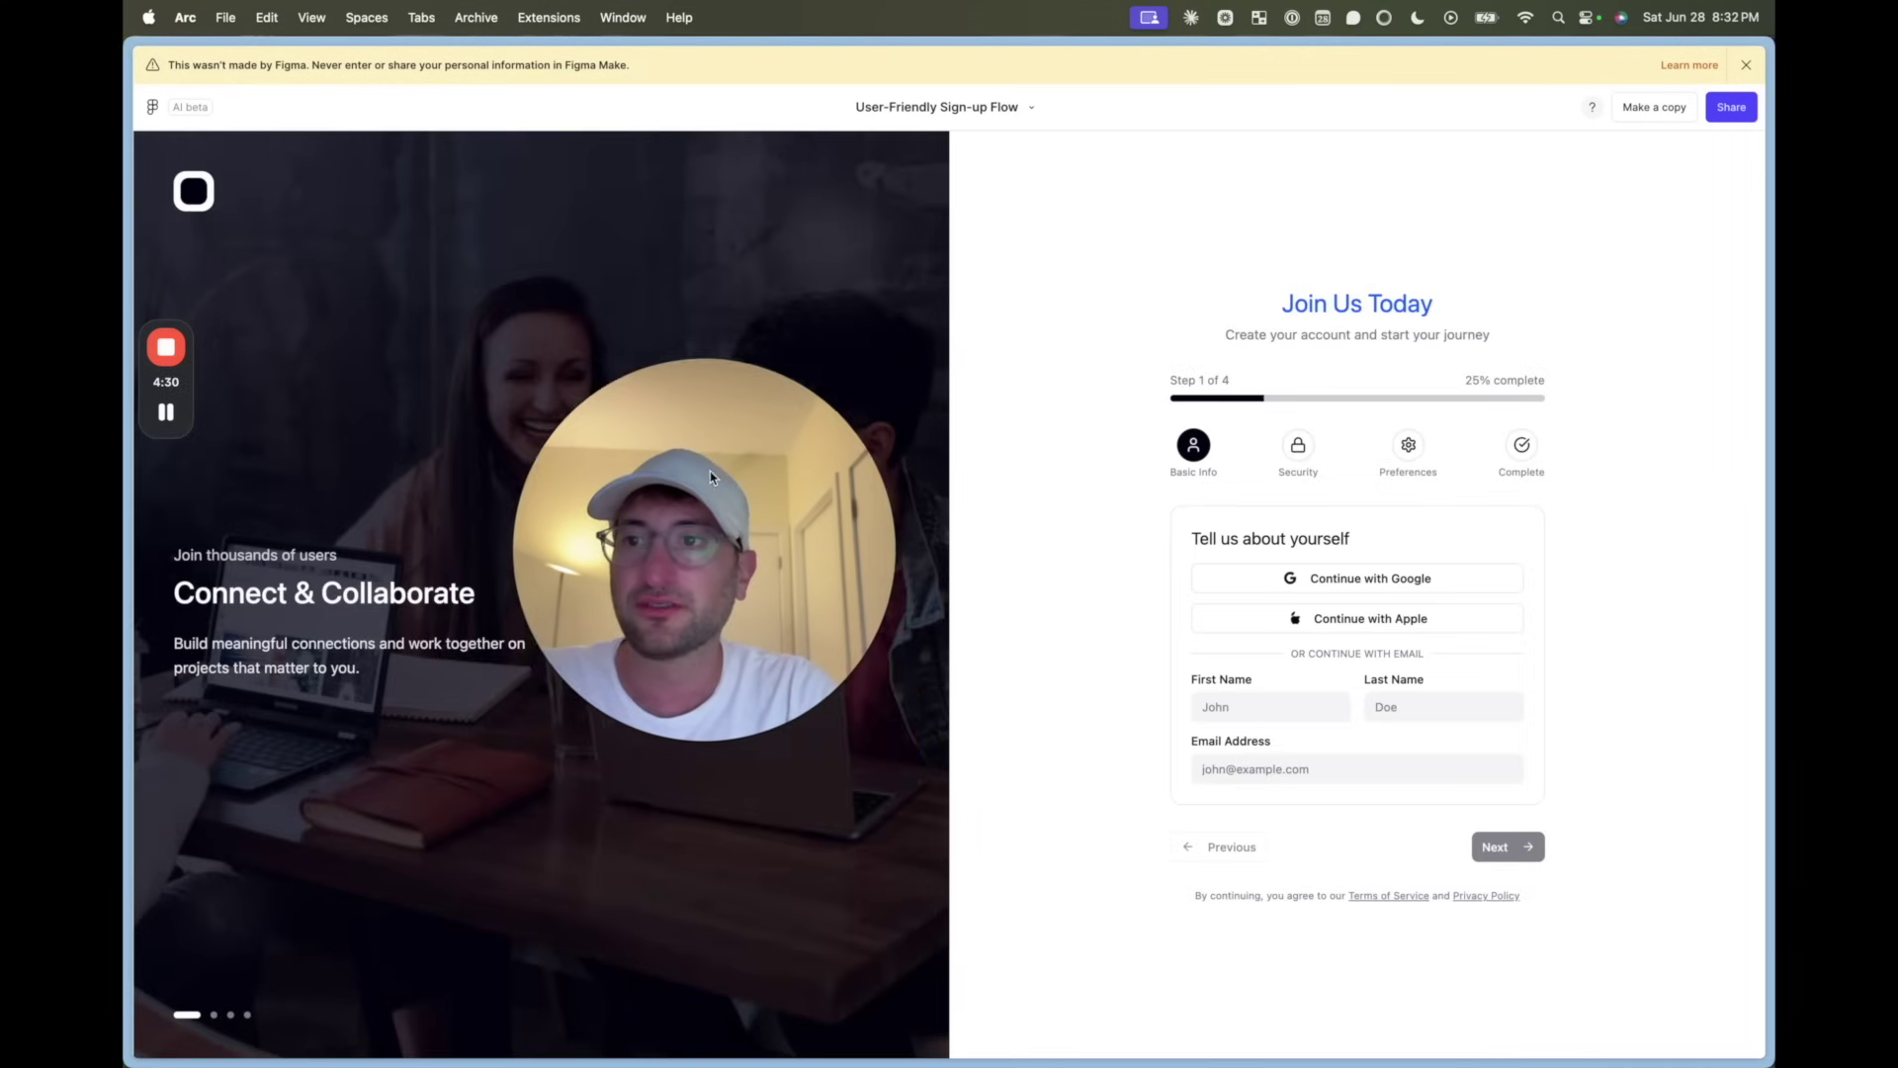
# Step: Use Make a copy to create User-Friendly Sign-up Flow (Copy)
pyautogui.moveTo(710, 475); pyautogui.dragTo(684, 430)
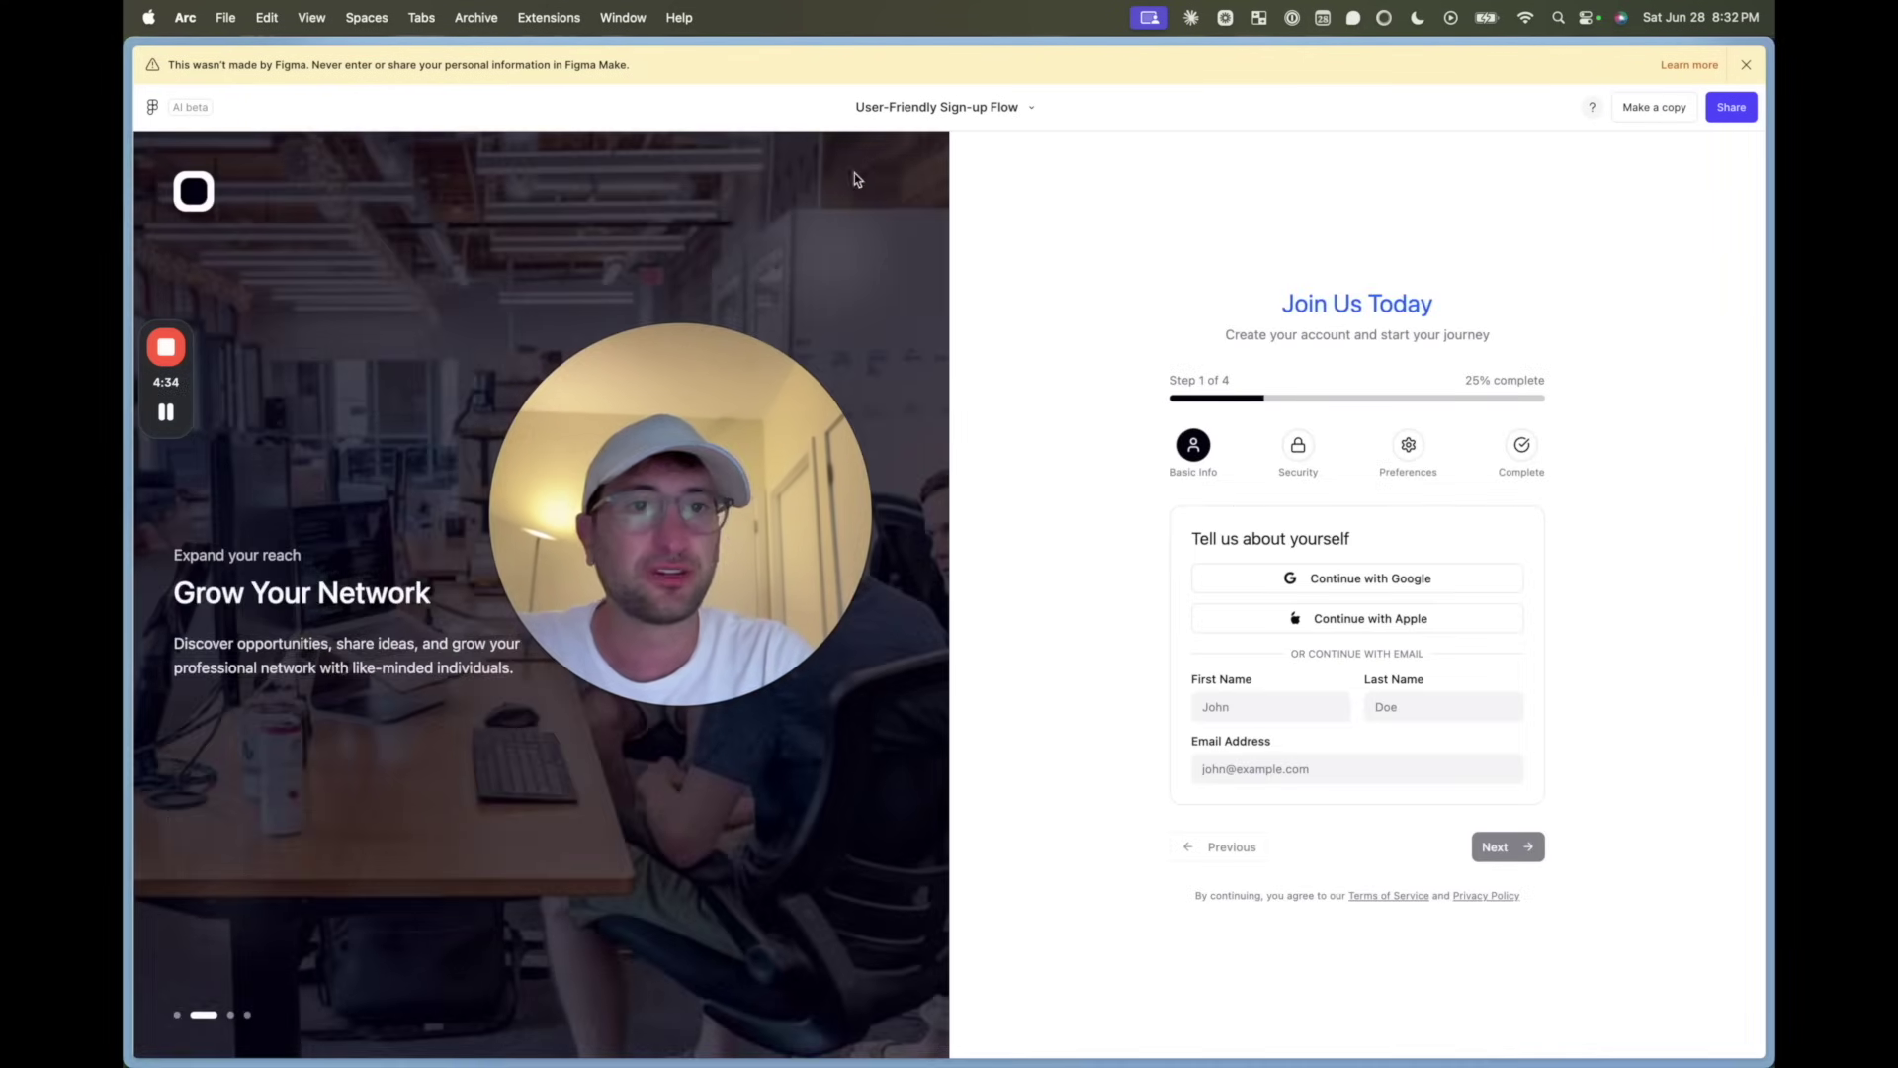
pyautogui.click(1592, 106)
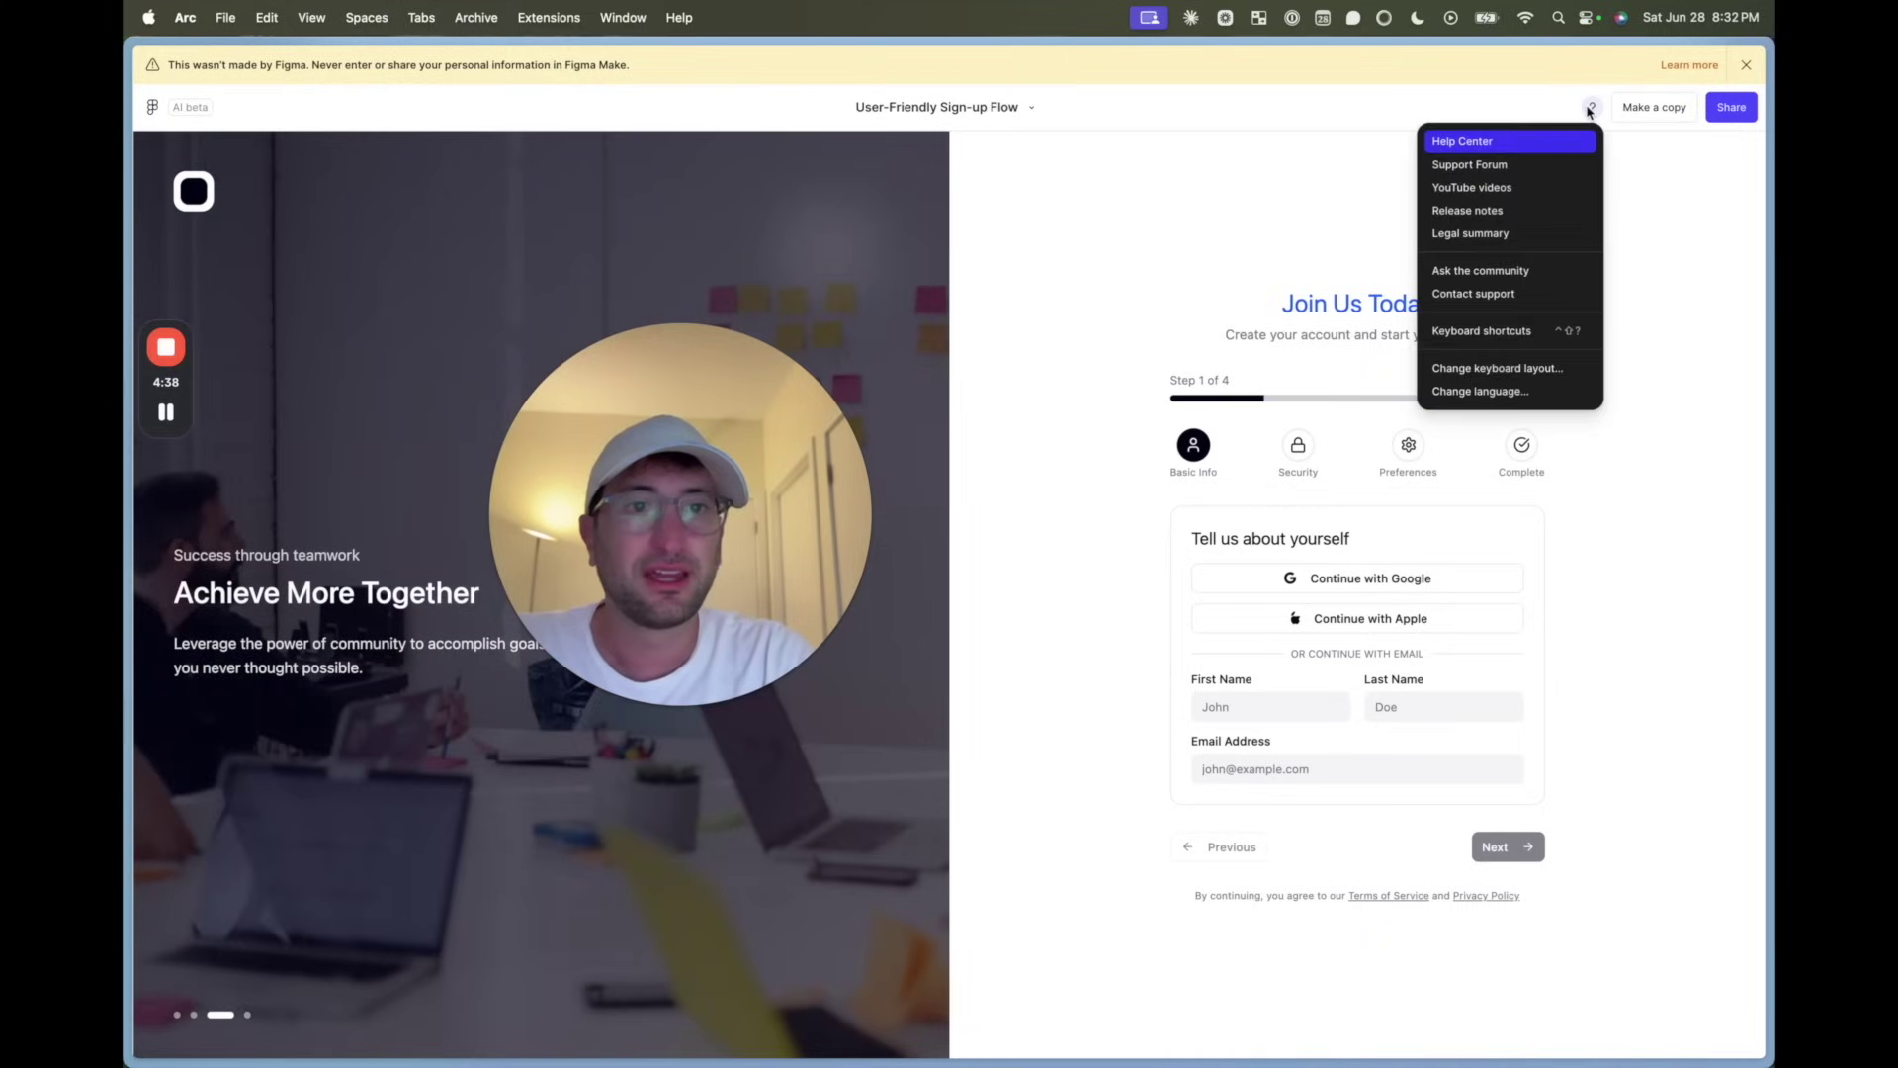
pyautogui.click(1592, 111)
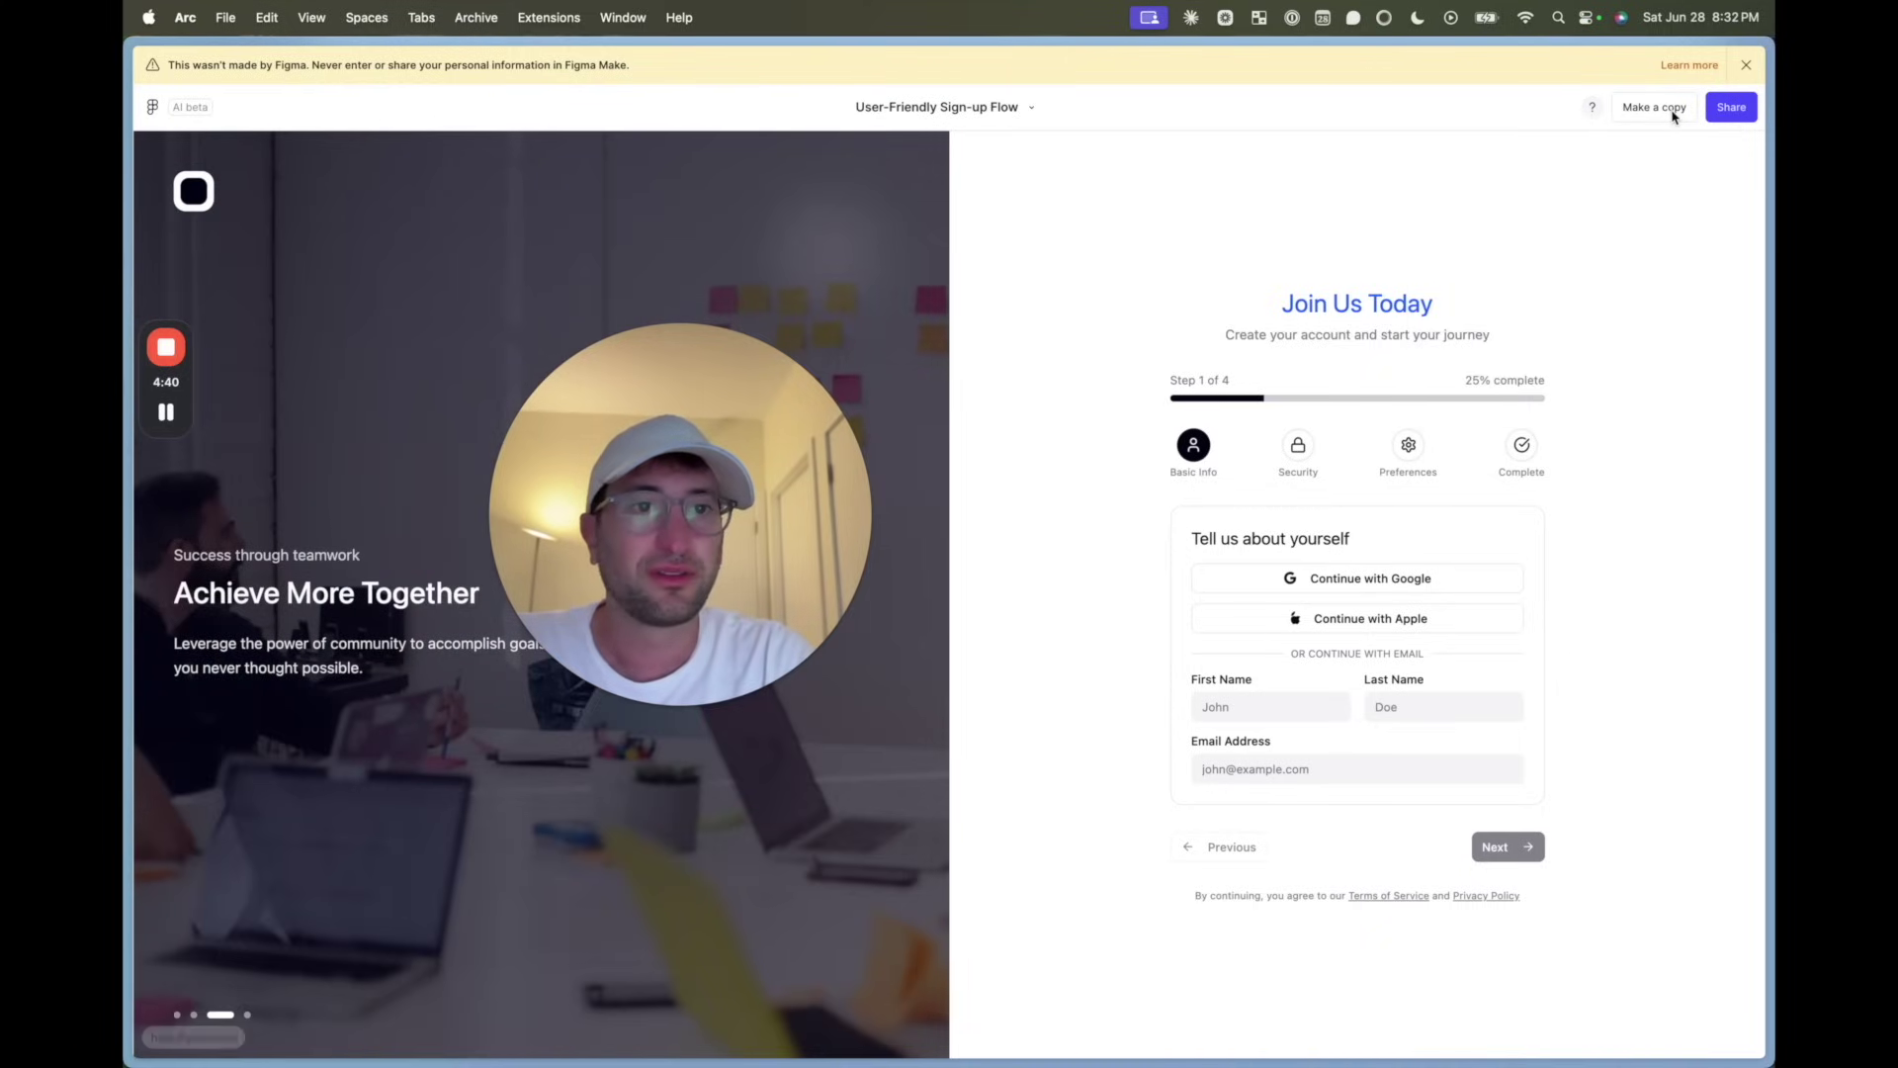
pyautogui.click(1655, 107)
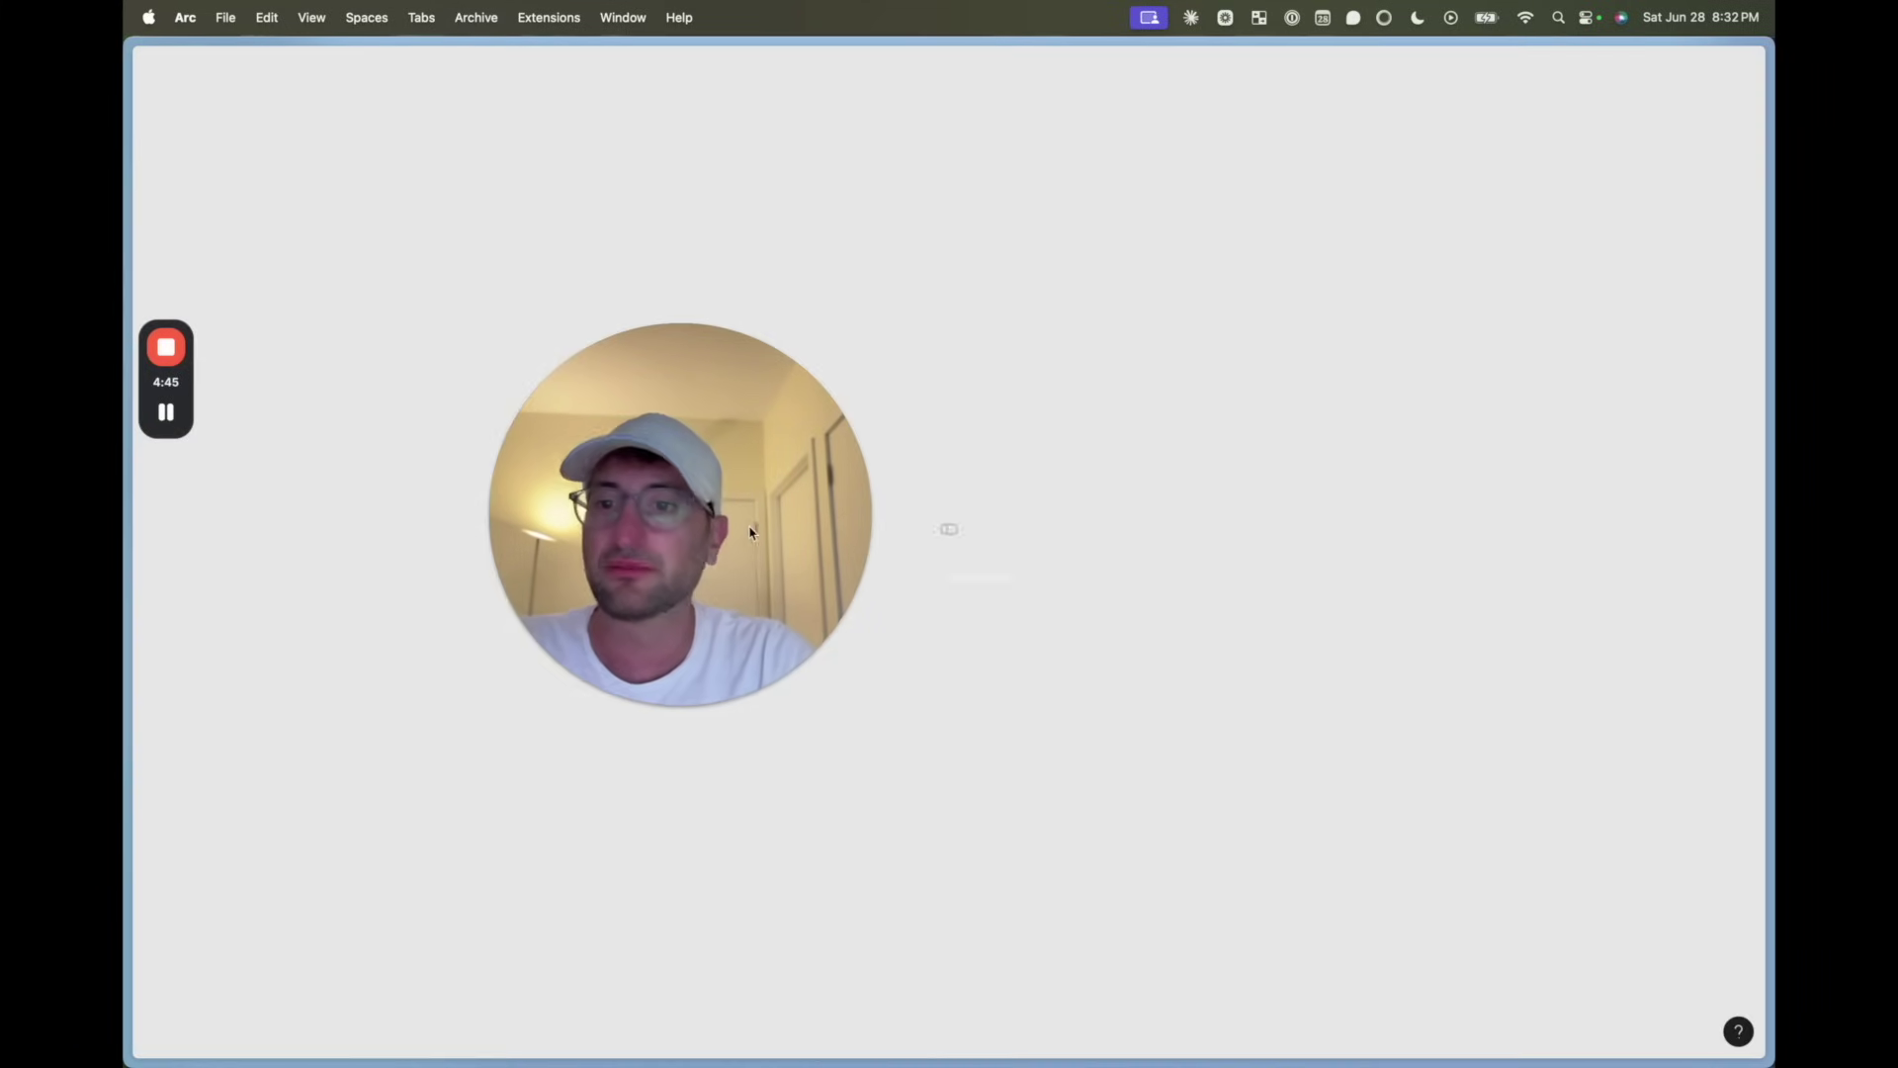
pyautogui.moveTo(697, 534); pyautogui.dragTo(991, 502)
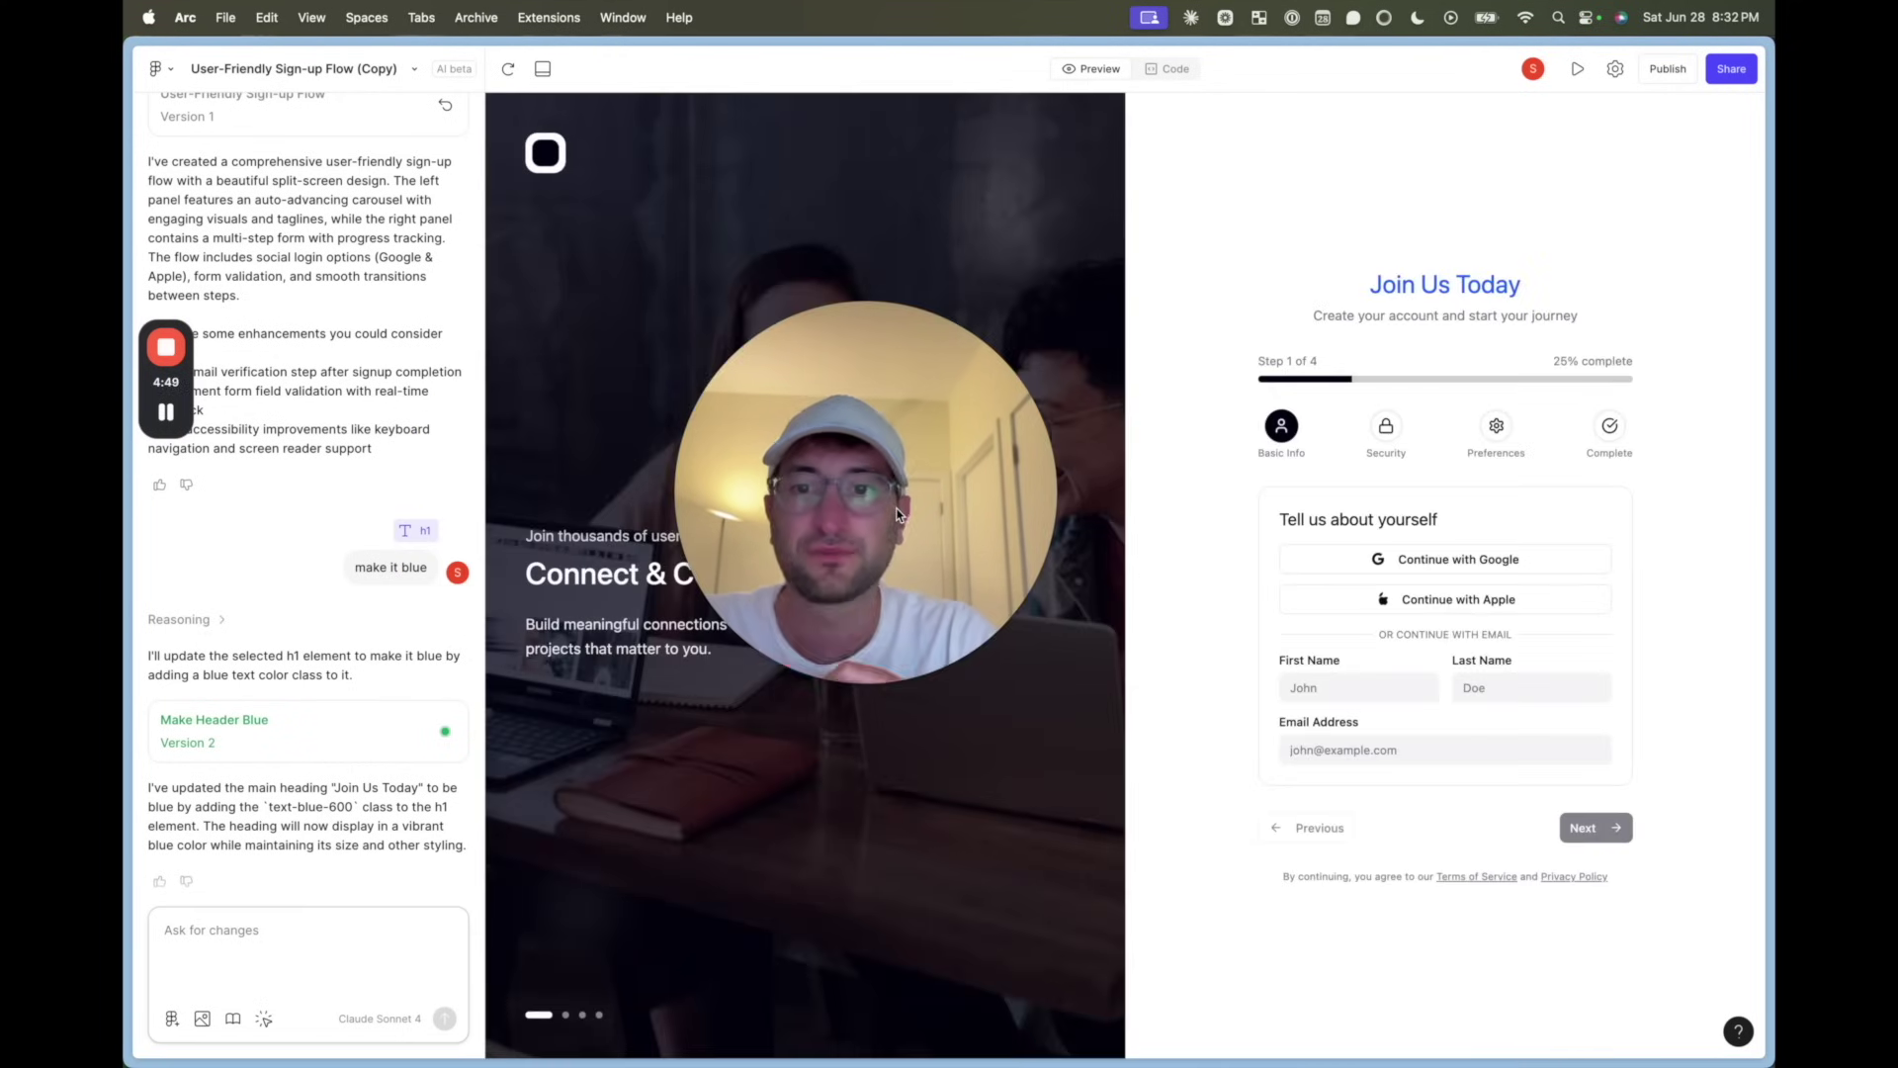
pyautogui.moveTo(897, 512); pyautogui.dragTo(491, 426)
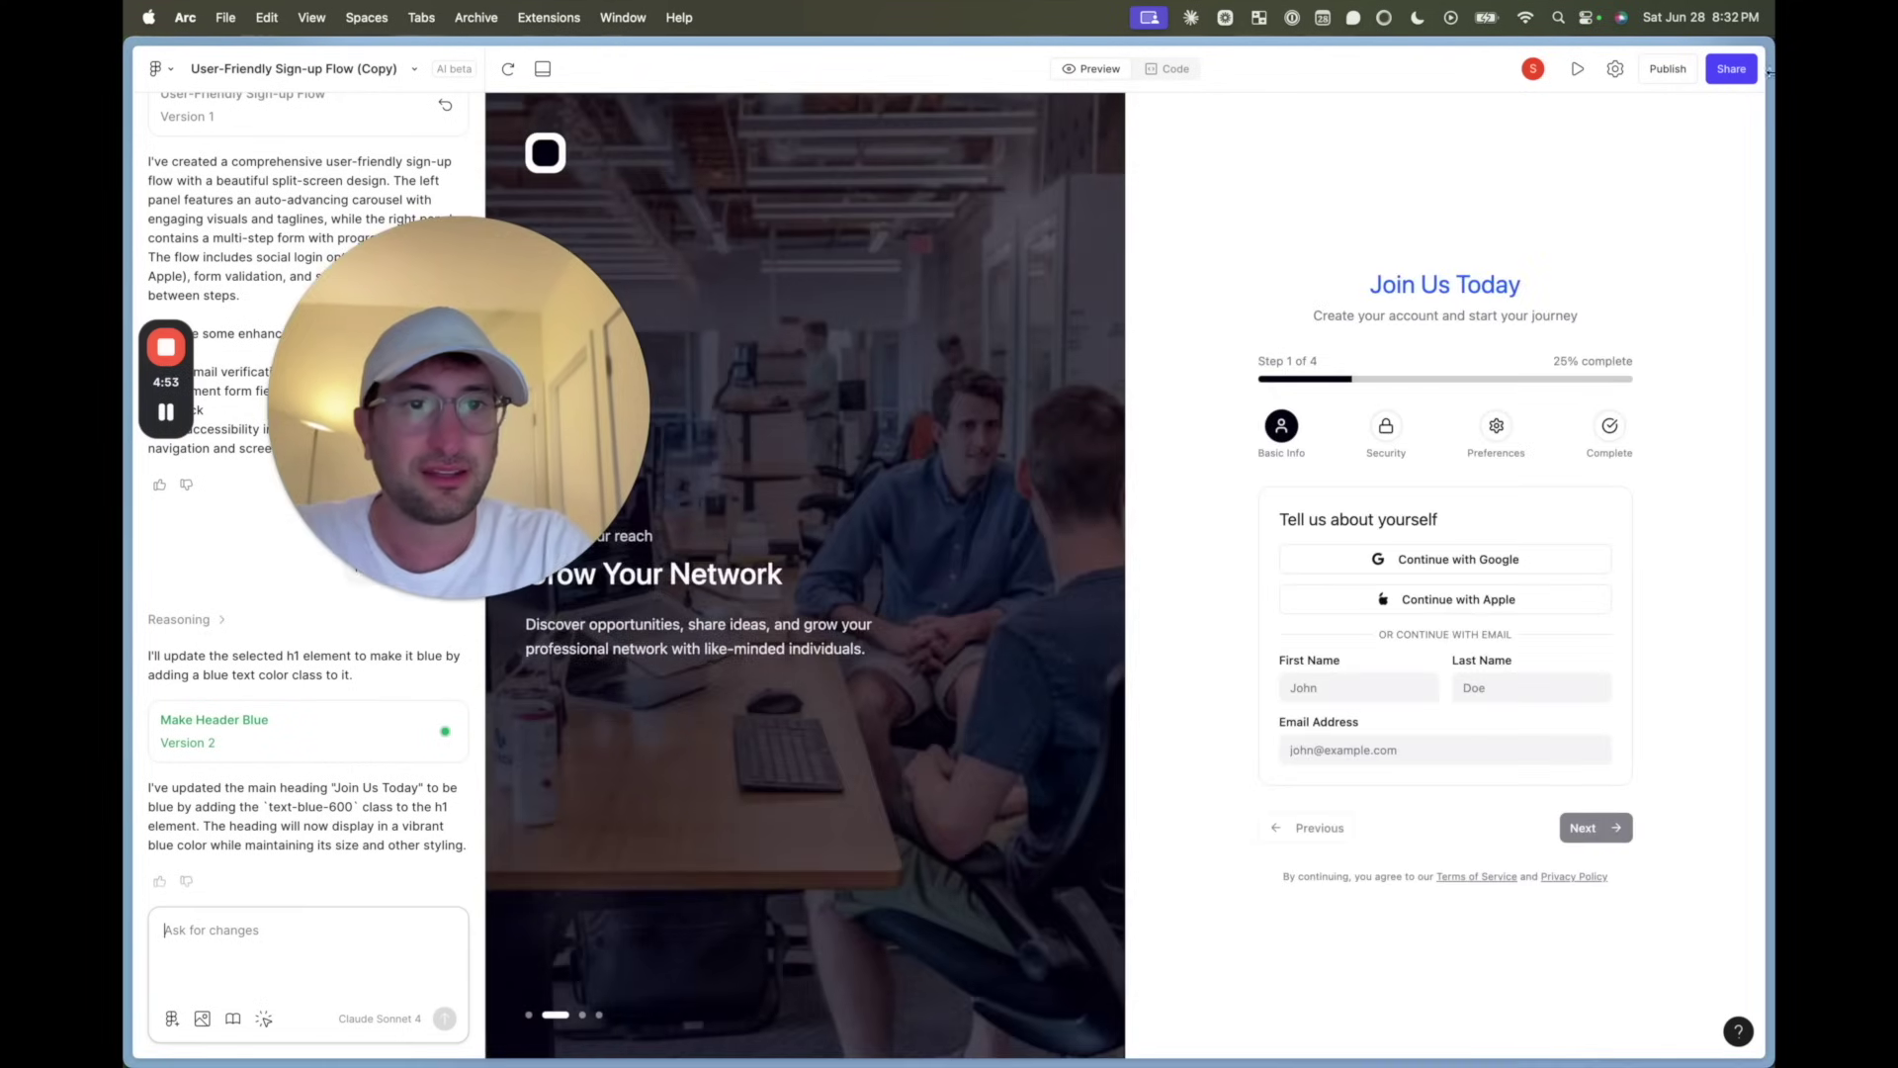
# Step: Publish the copied sign-up flow to its live figma.site address and close the panel
pyautogui.click(1669, 69)
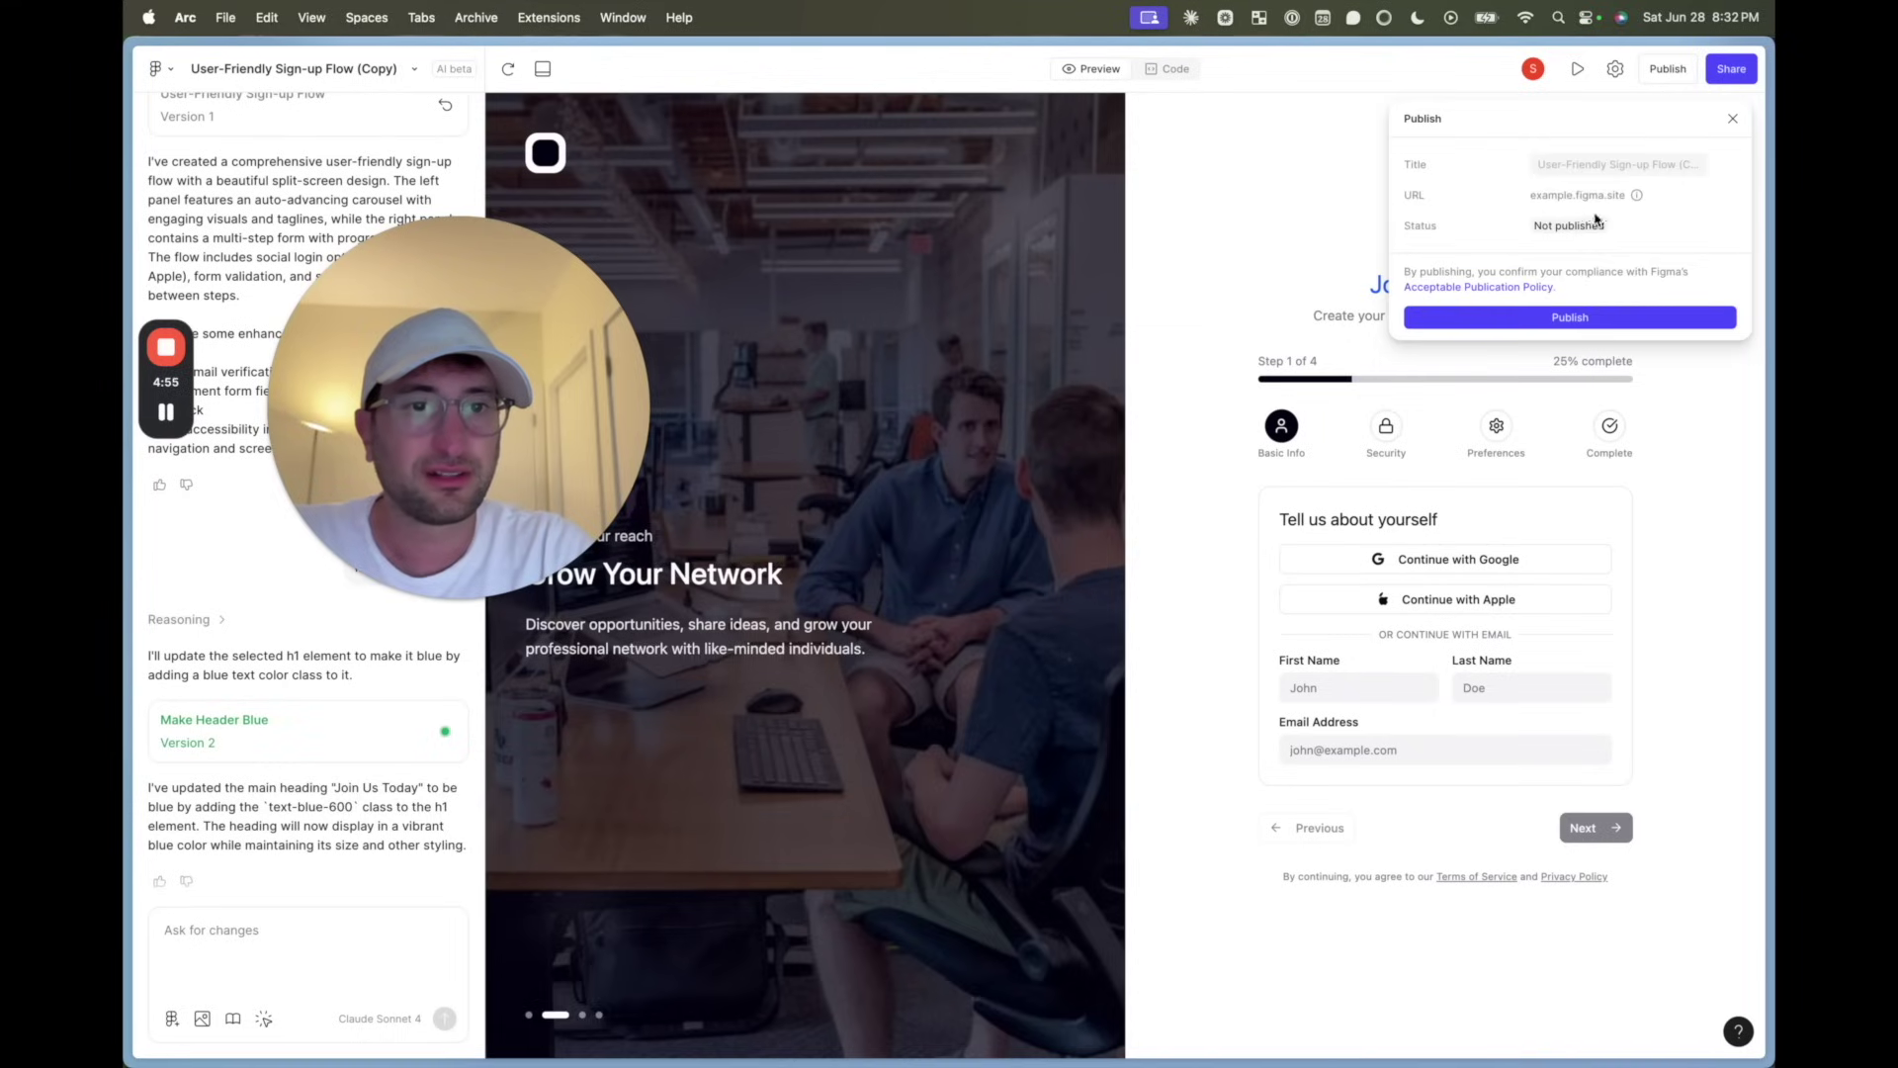
pyautogui.click(1569, 316)
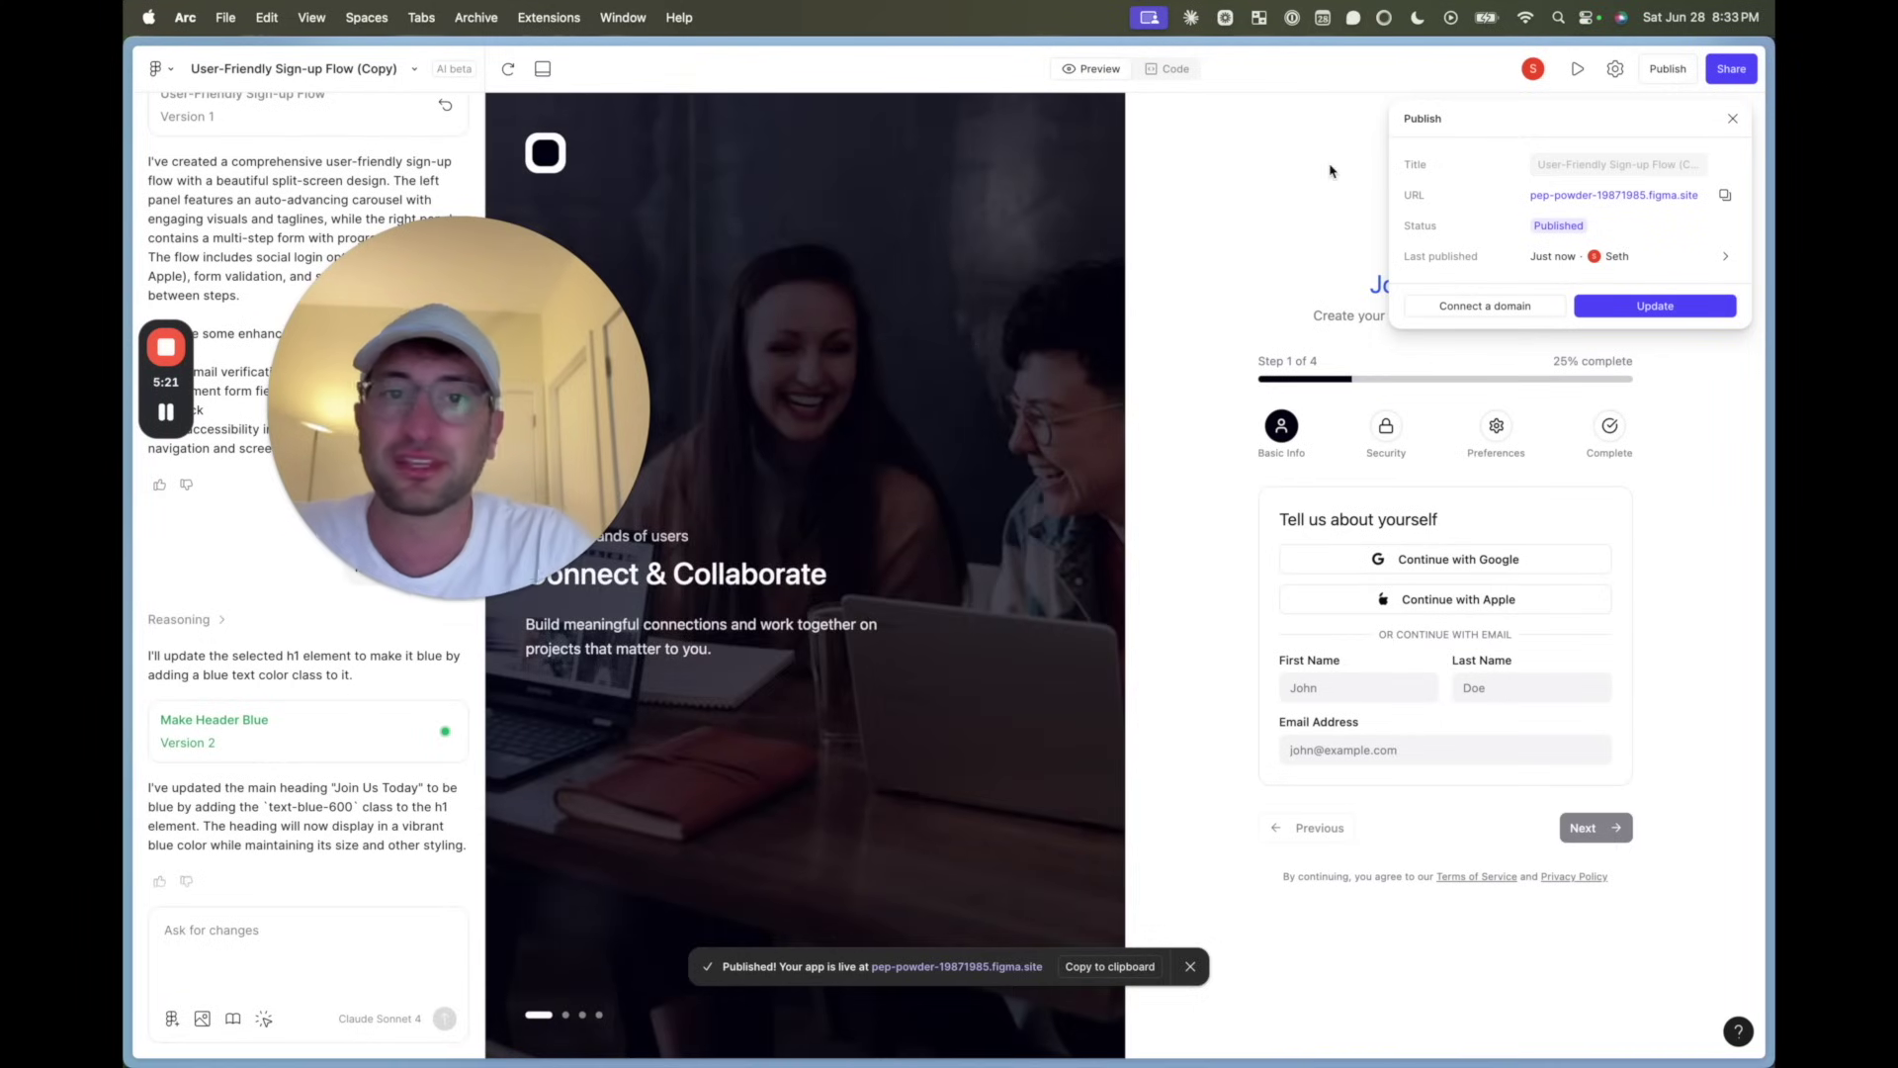
pyautogui.click(1735, 119)
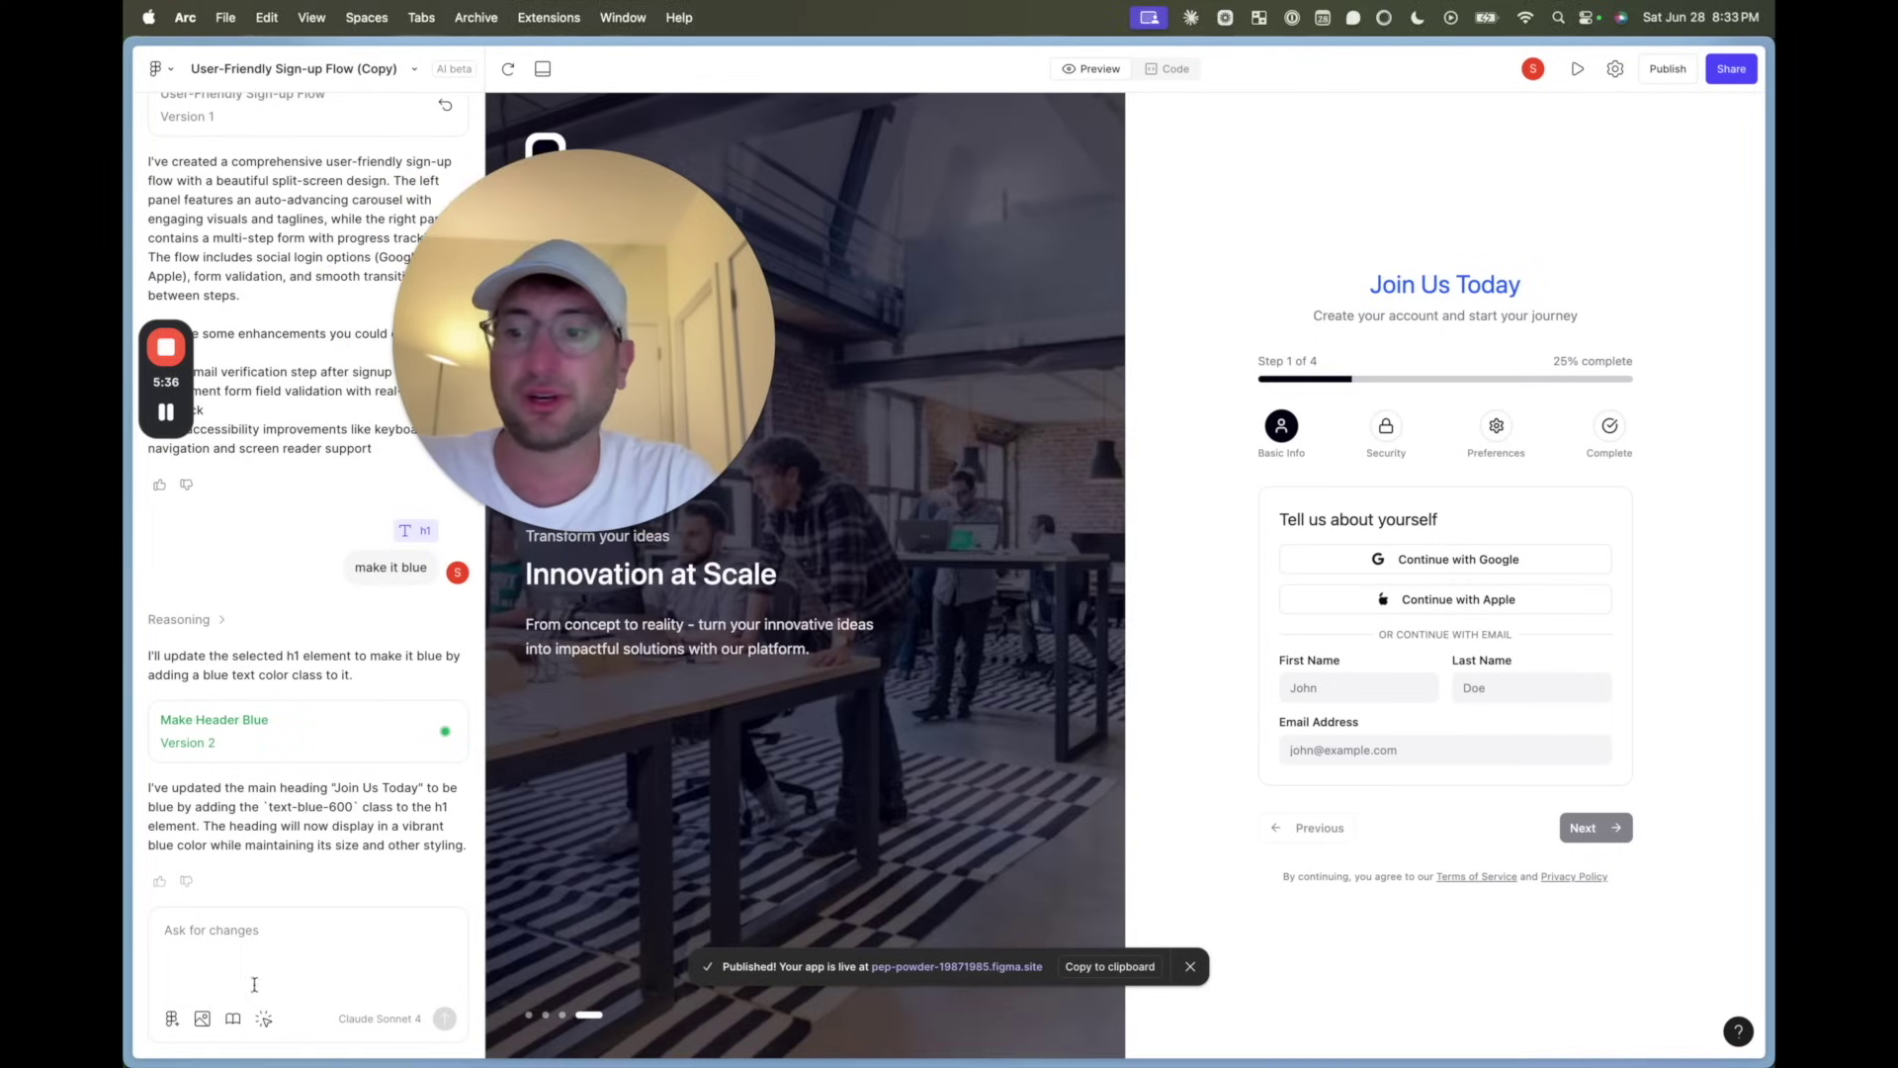
pyautogui.click(170, 1020)
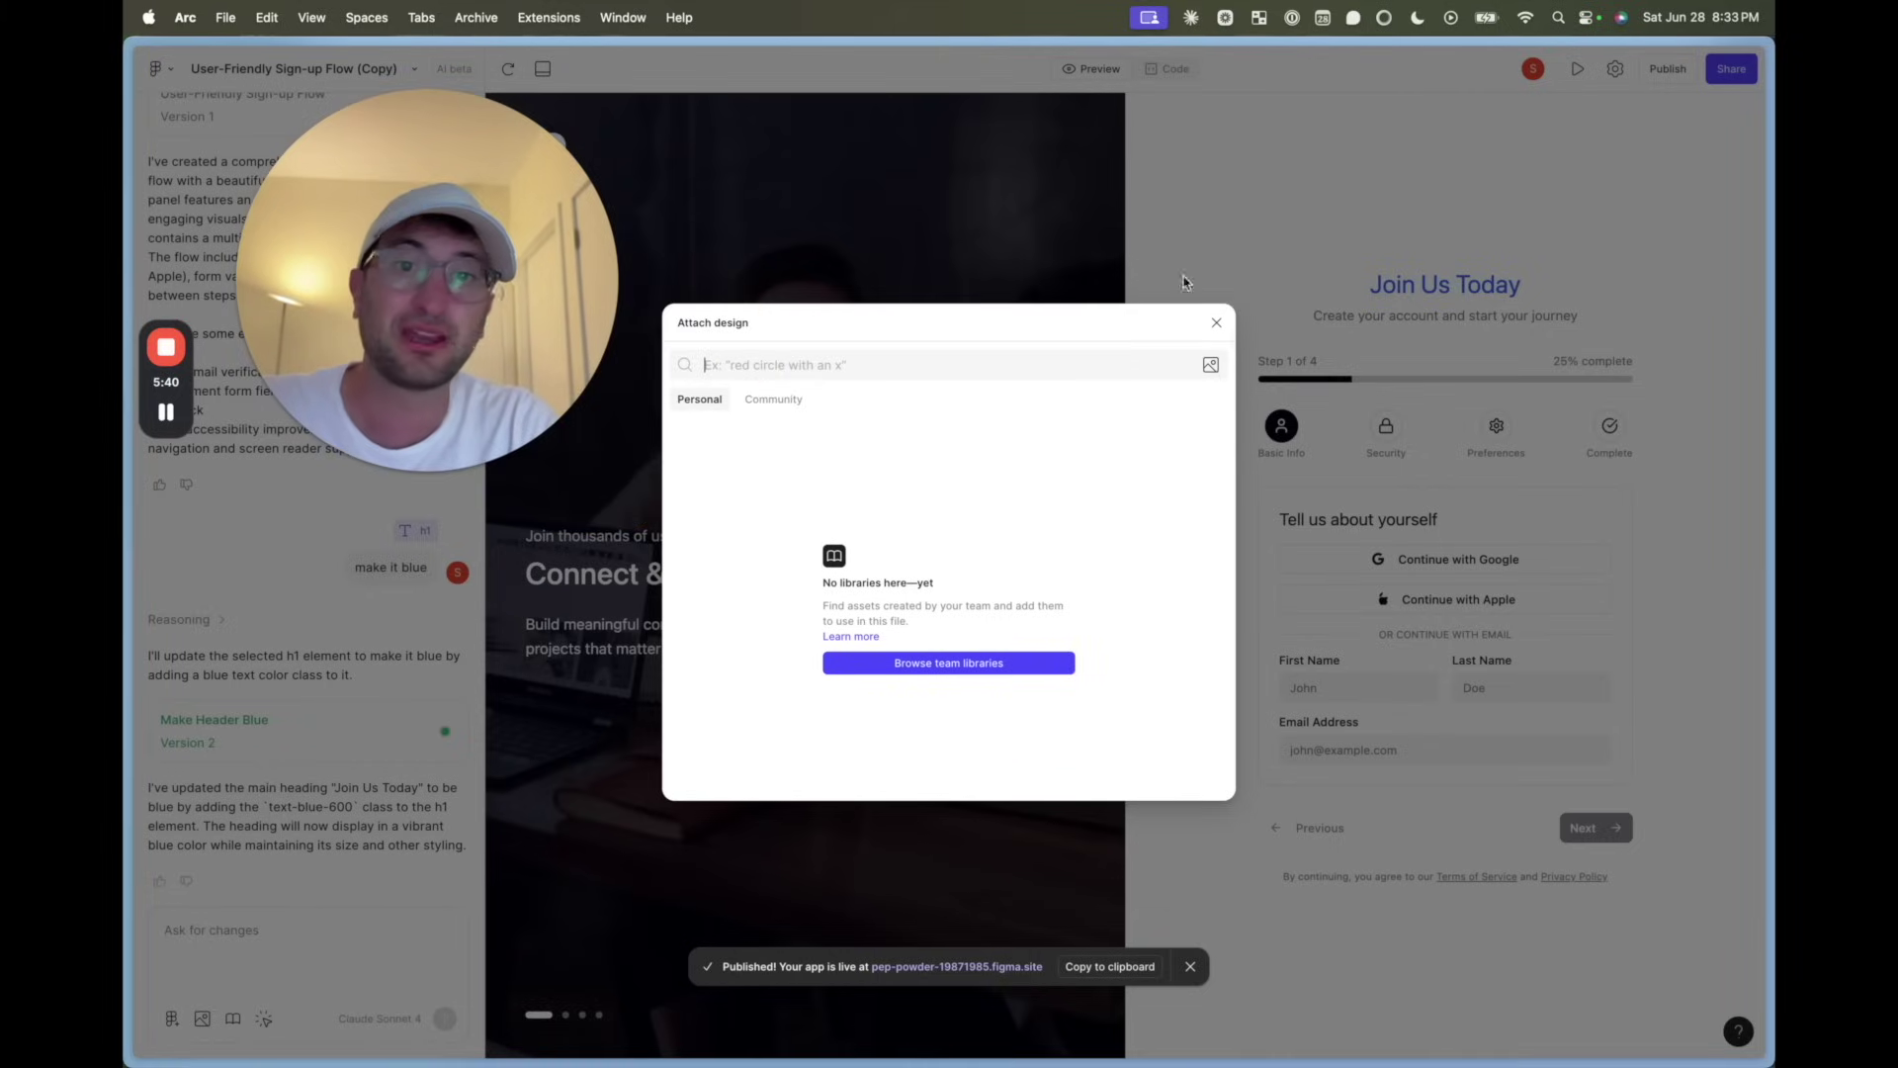
pyautogui.click(1216, 322)
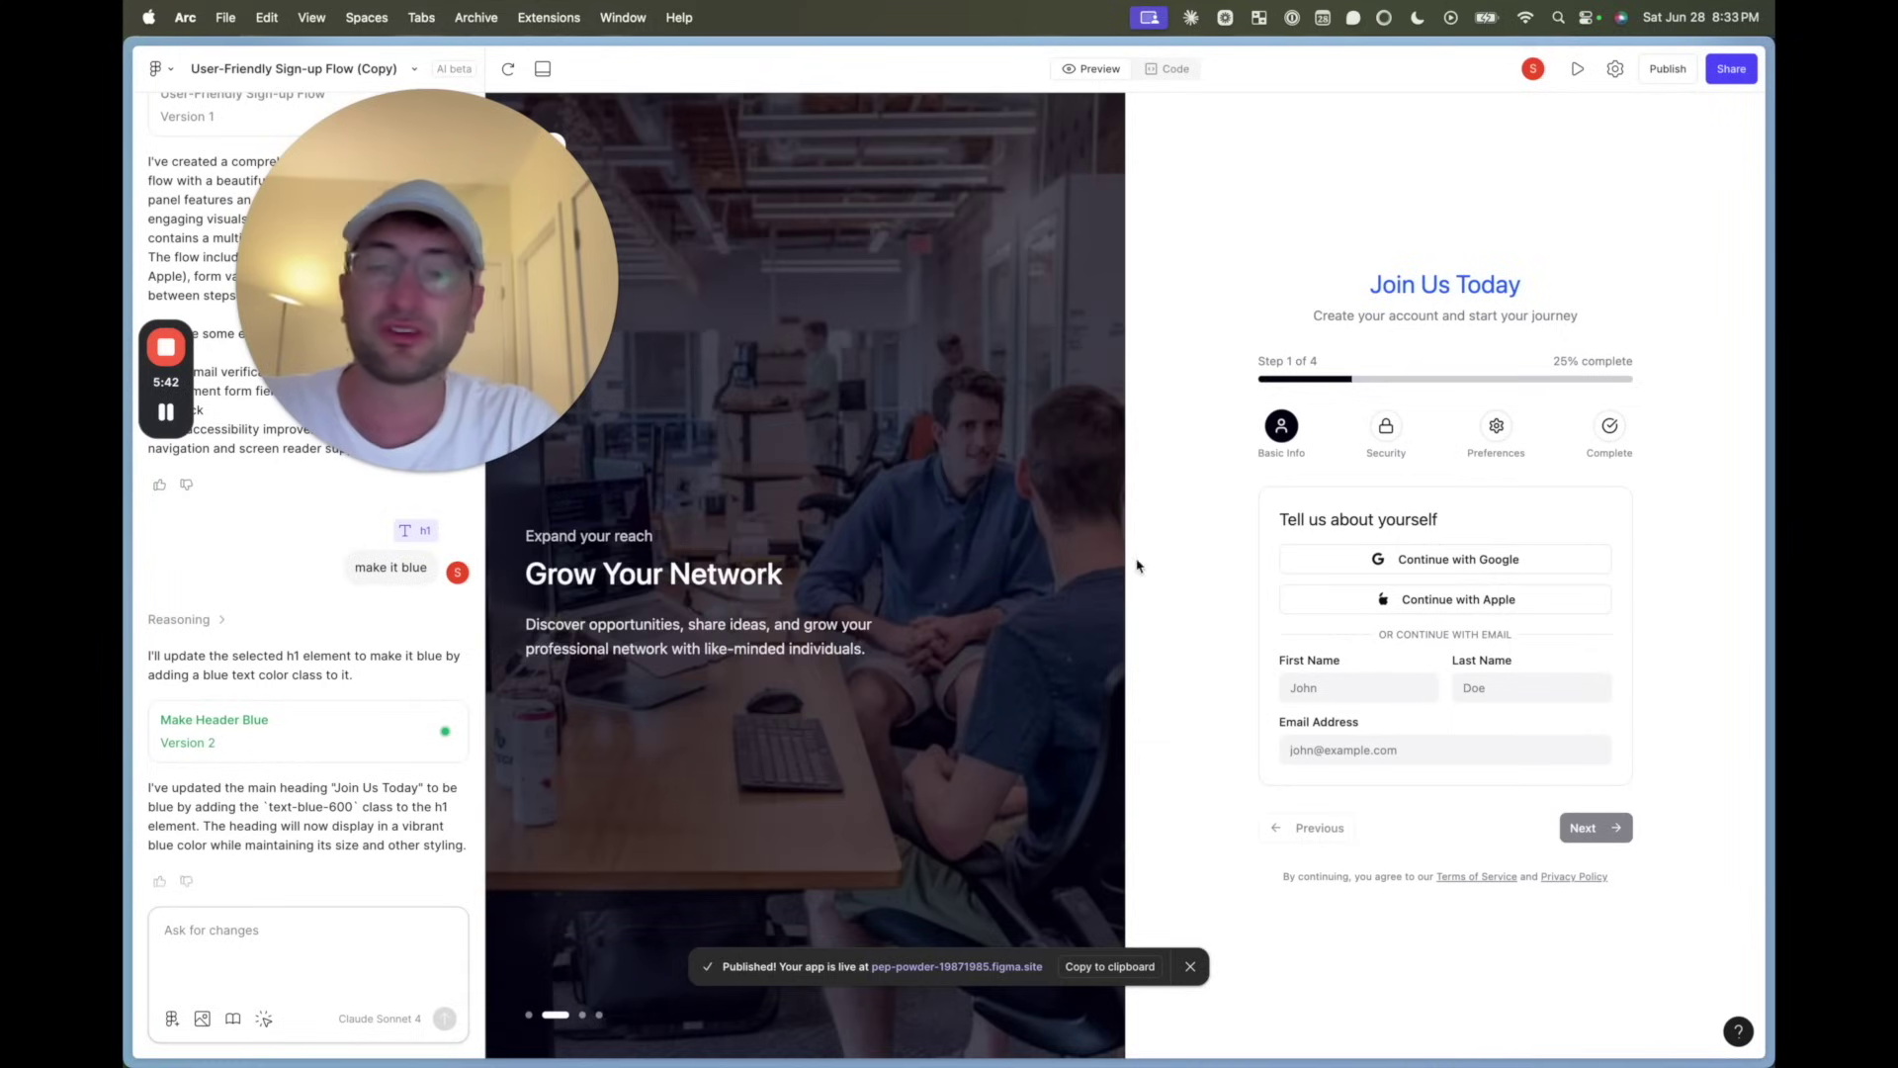